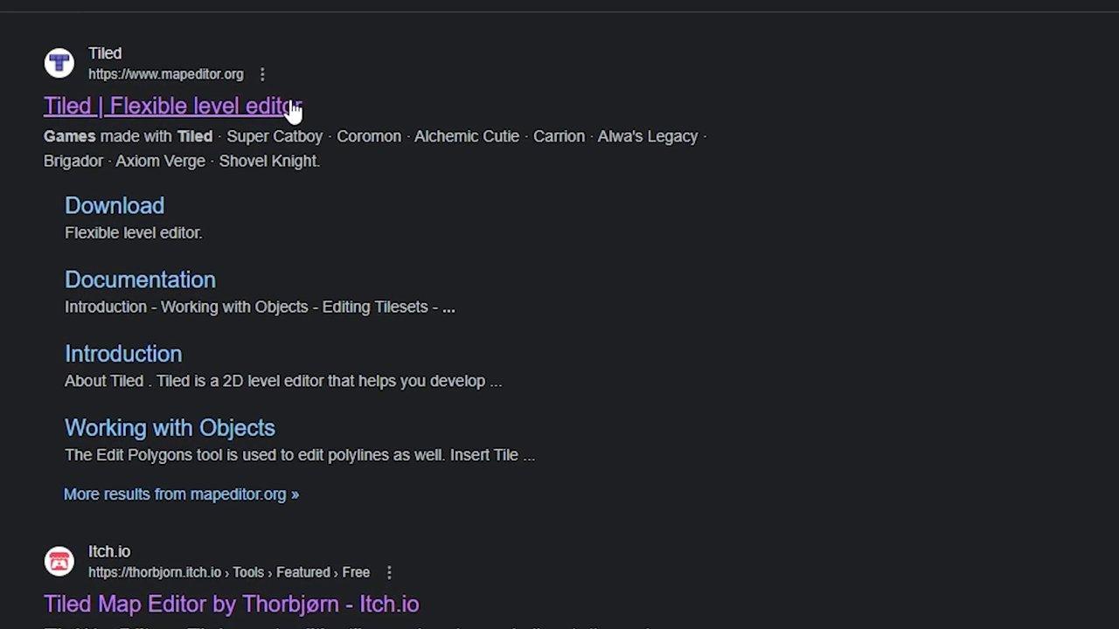
- Go from mapeditor.org to Tiled's itch.io page and skip paying to reach the free downloads
left_click(292, 106)
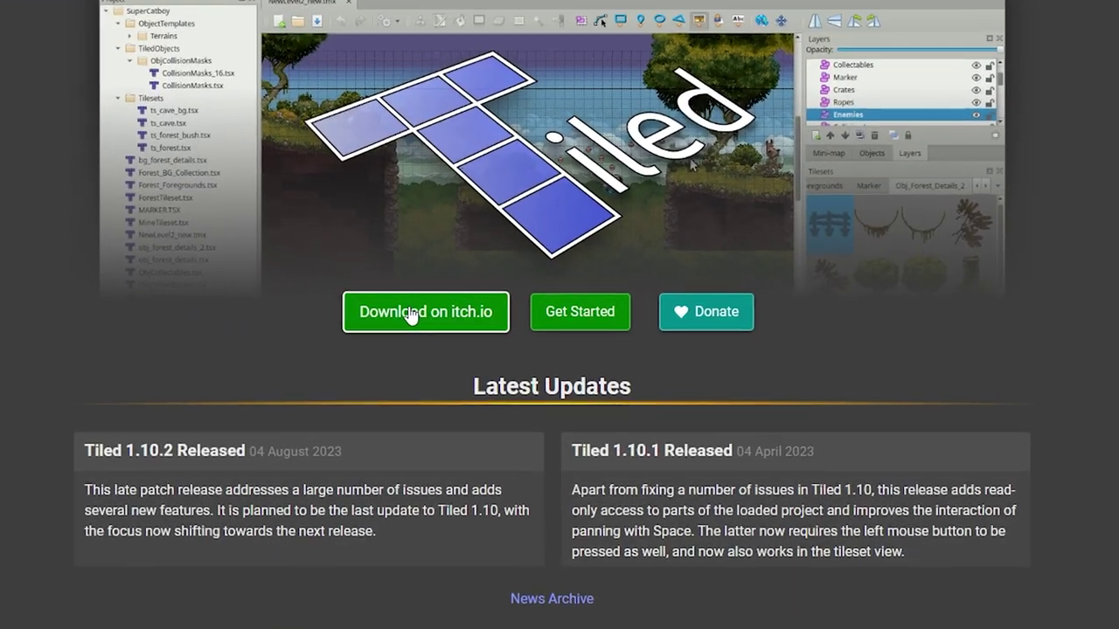
left_click(411, 315)
scroll(457, 301, "down", 3)
left_click(338, 333)
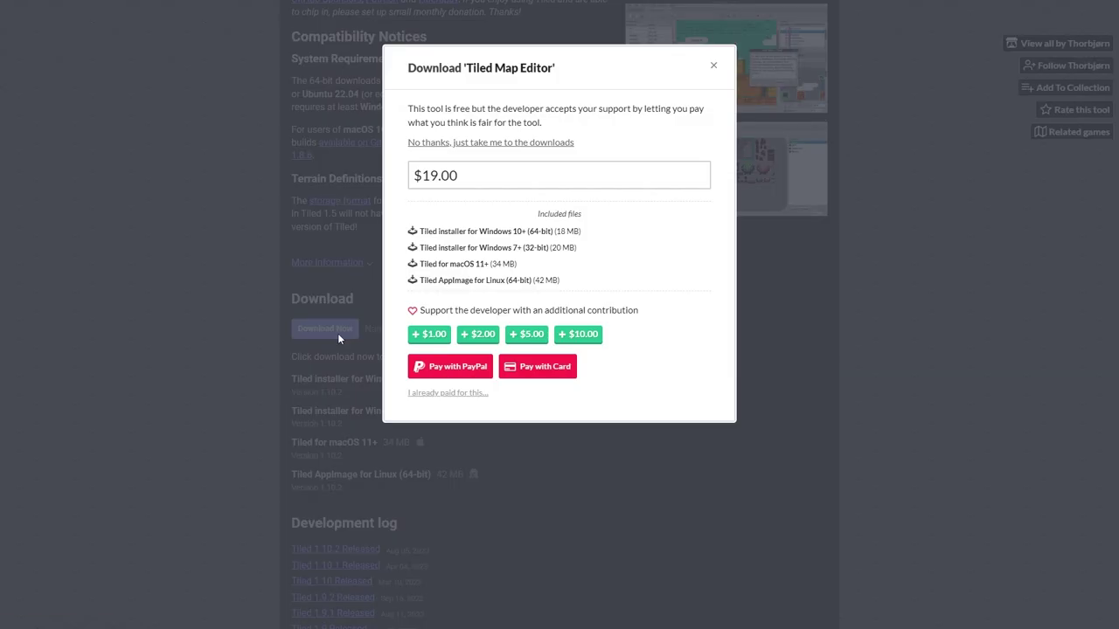
left_click(521, 145)
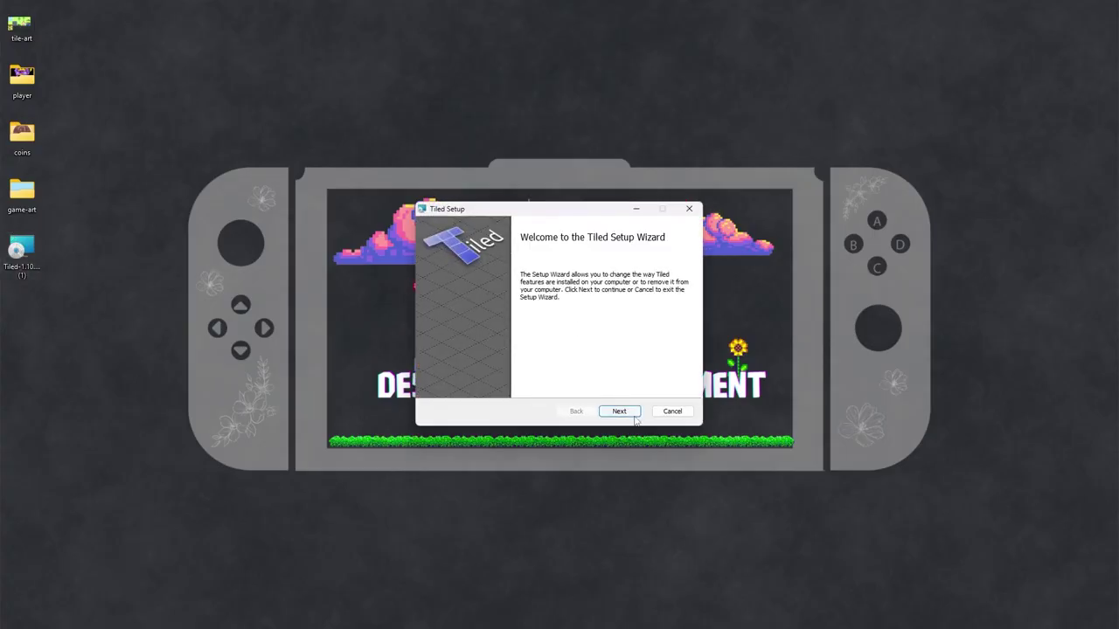
- Create a desktop folder named My-Map and move the art files into it
right_click(29, 404)
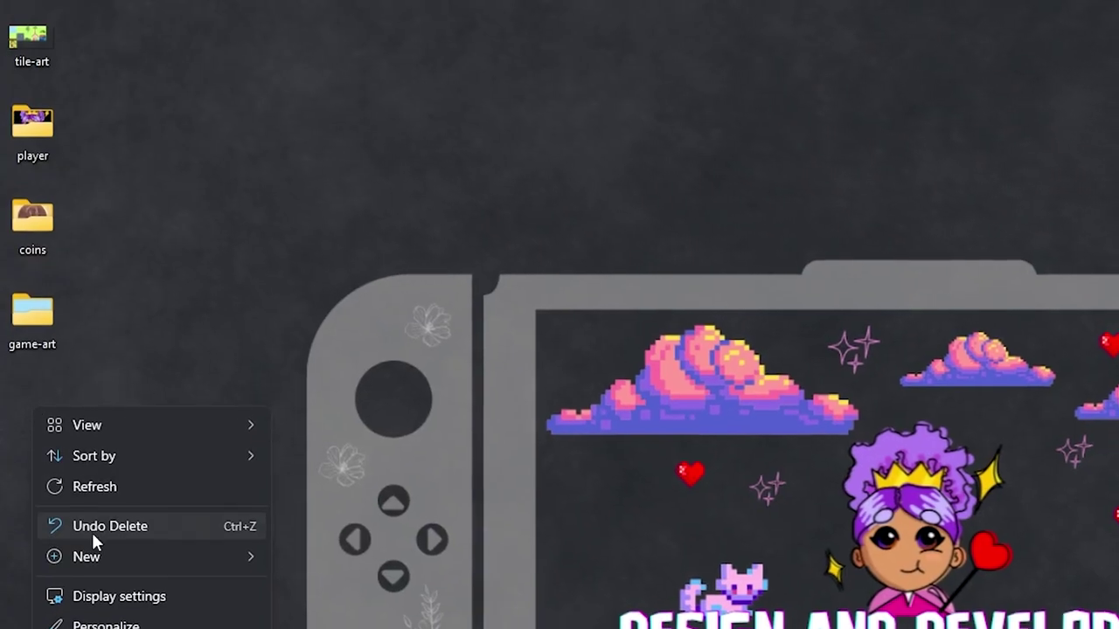
left_click(299, 540)
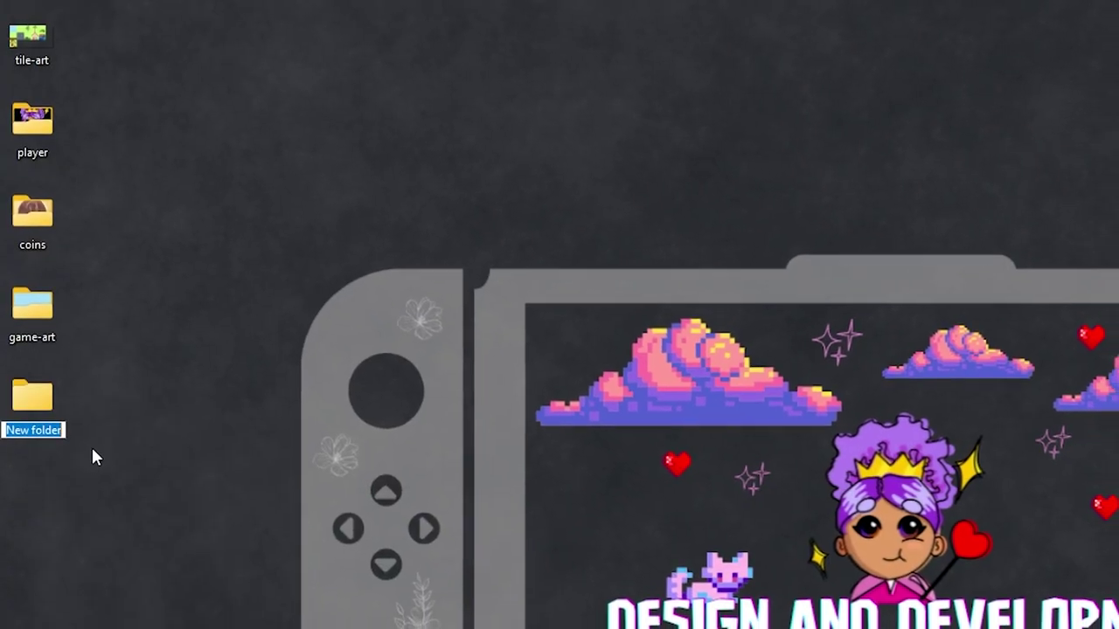
type("My-Map")
key("Return")
left_click_drag(98, 362, 18, 22)
left_click_drag(31, 35, 33, 380)
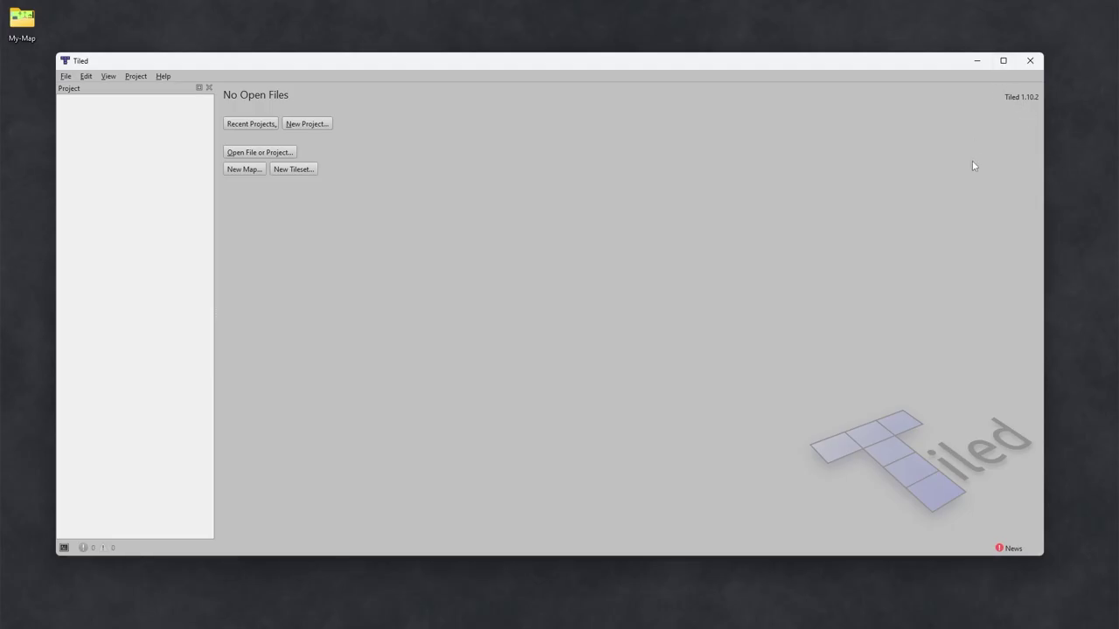
- With Tiled full screen, save a new project called map in the My-Map folder
key("F11")
left_click(252, 54)
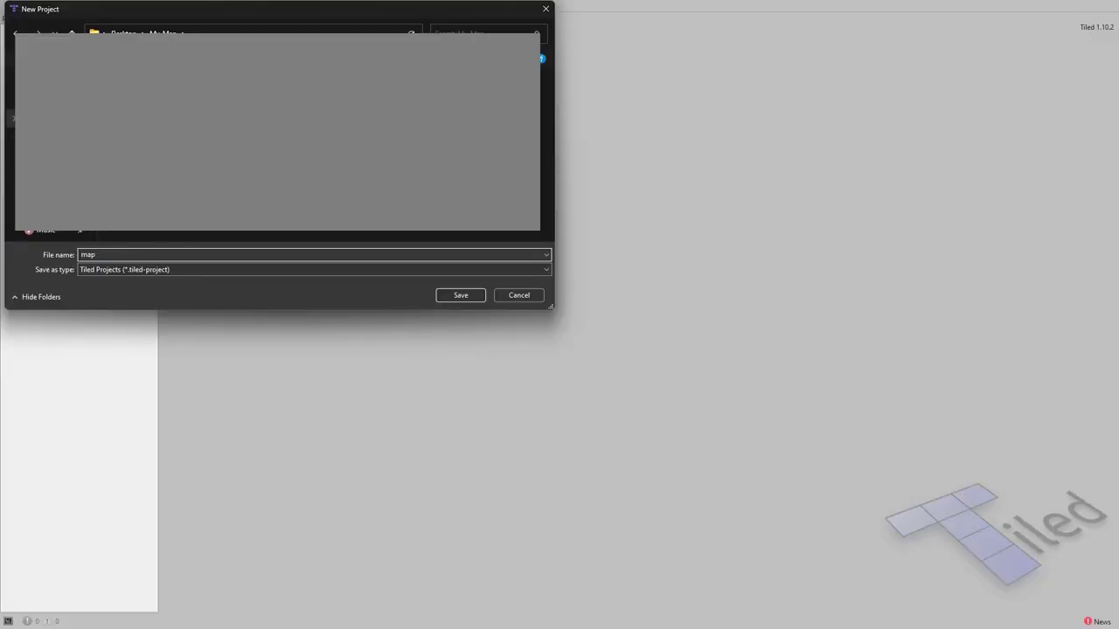
left_click(461, 294)
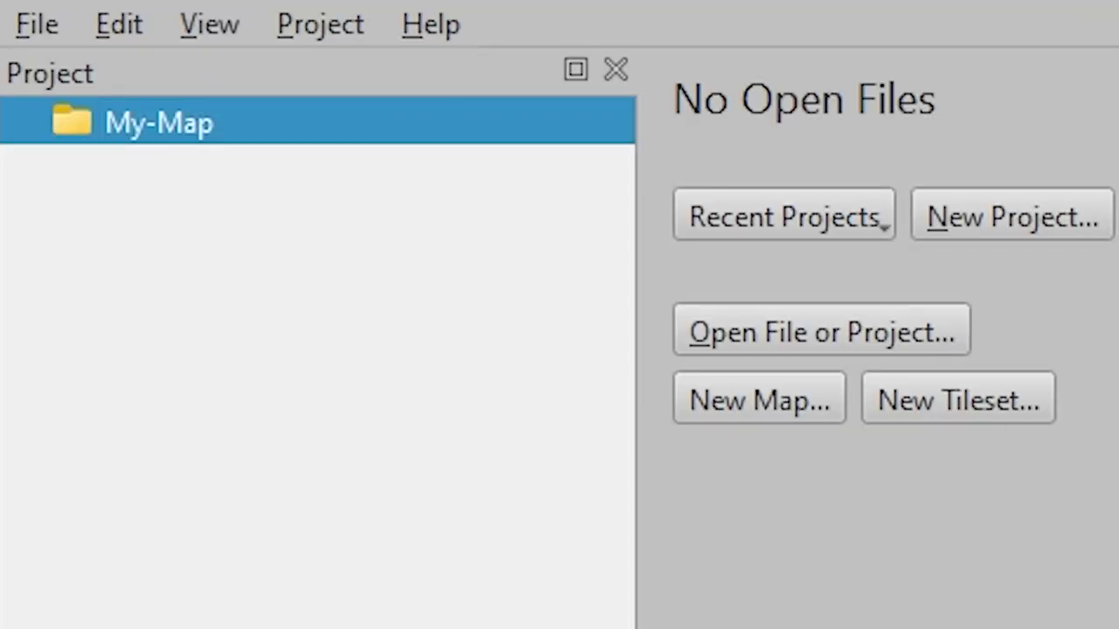
left_click(197, 100)
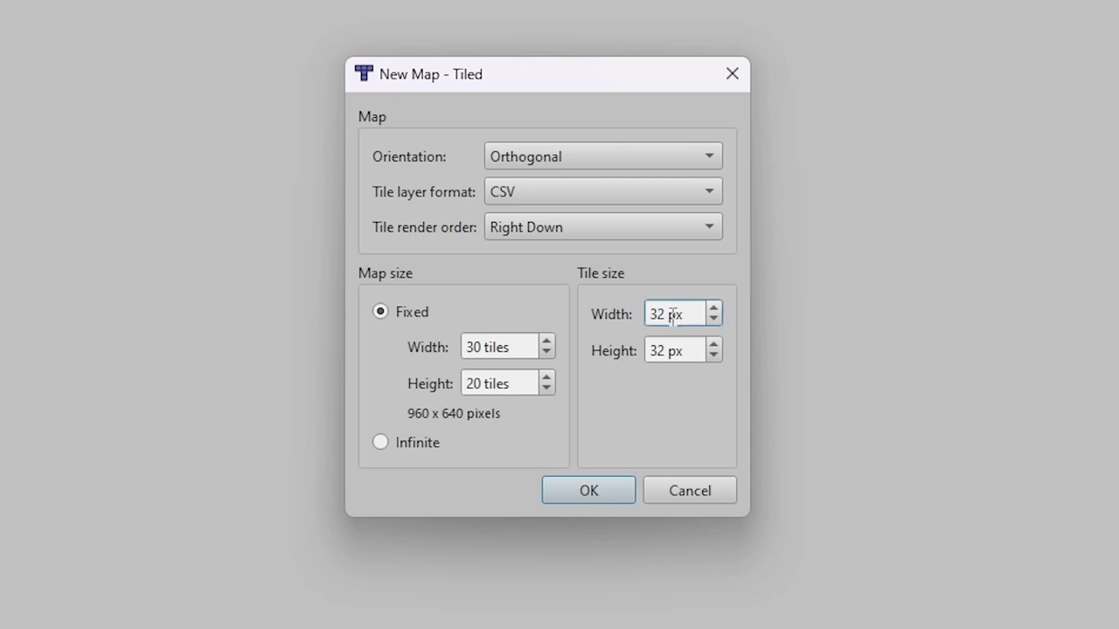
- Create a 16×10 tile map with 64×64 px tiles
type("64")
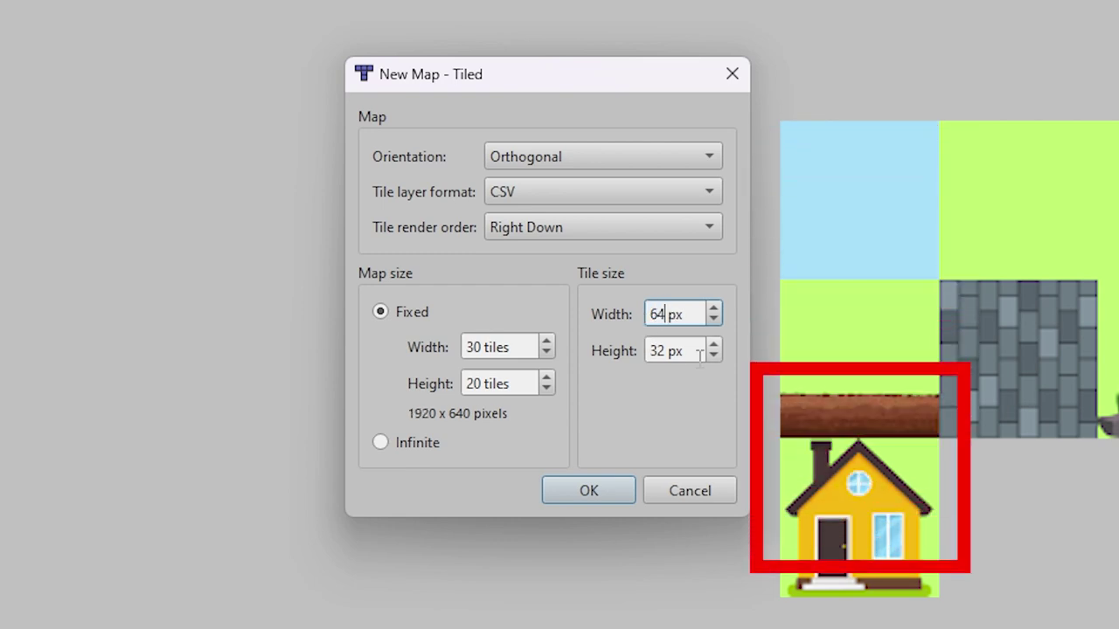
key("Tab")
type("64")
left_click_drag(473, 347, 465, 348)
left_click_drag(493, 384, 429, 384)
type("10")
left_click(595, 487)
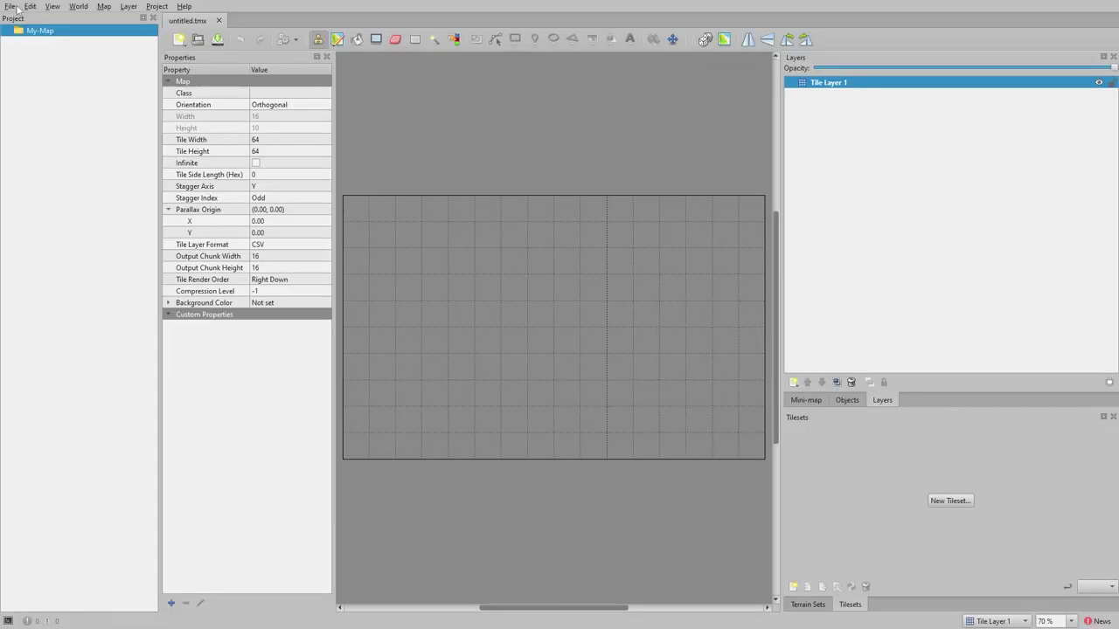
- Save the map as map.tmx
left_click(13, 7)
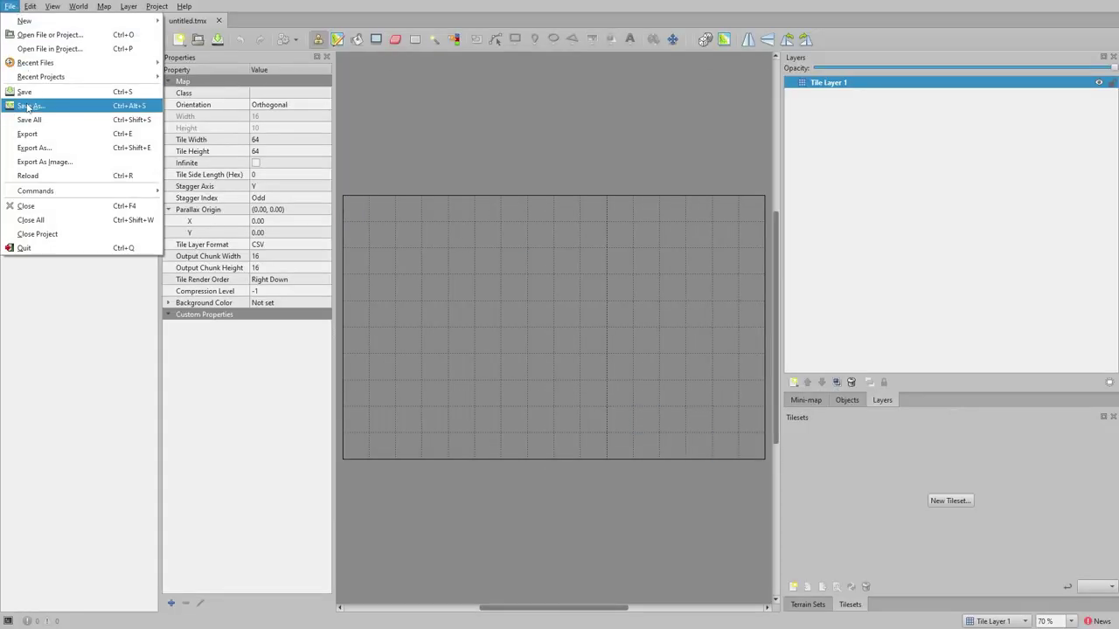
left_click(35, 105)
type("map")
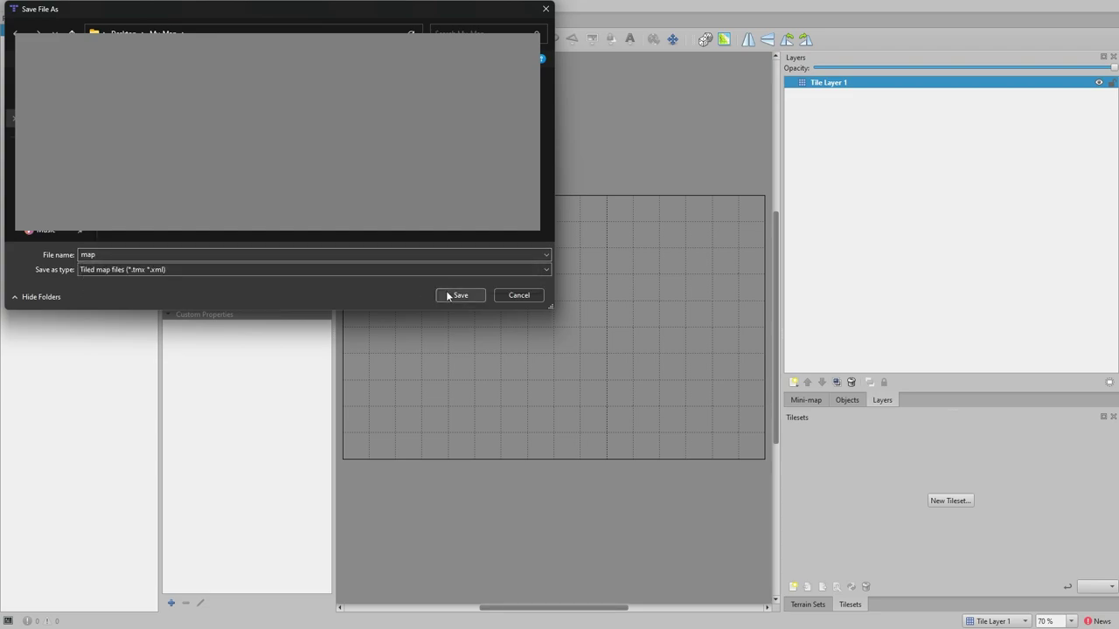
left_click(443, 292)
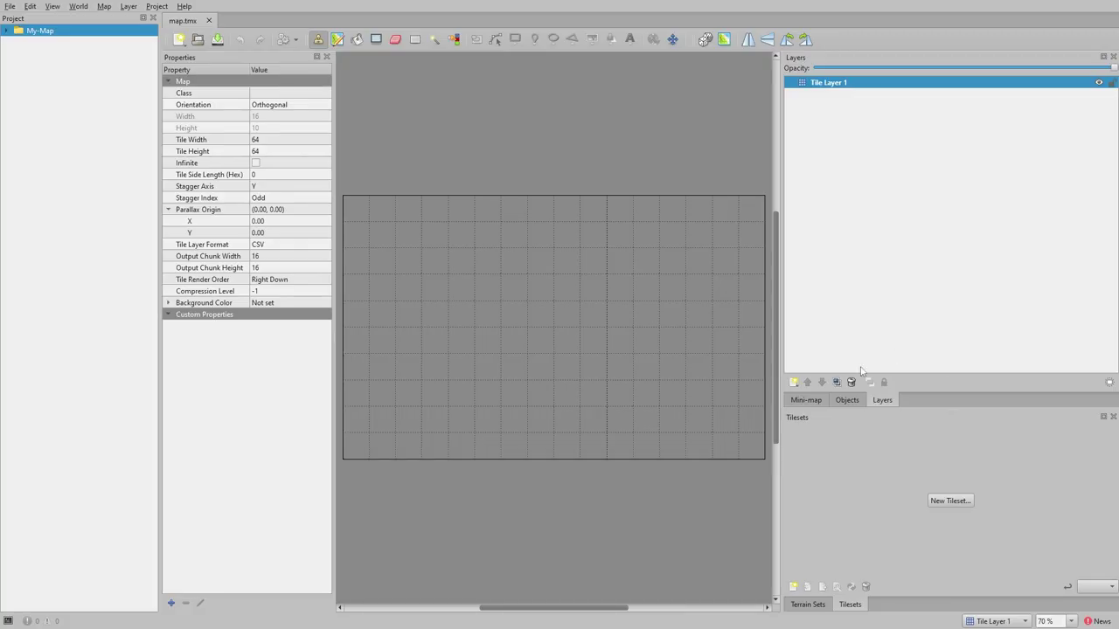
left_click(1114, 418)
left_click(1114, 418)
left_click(1112, 56)
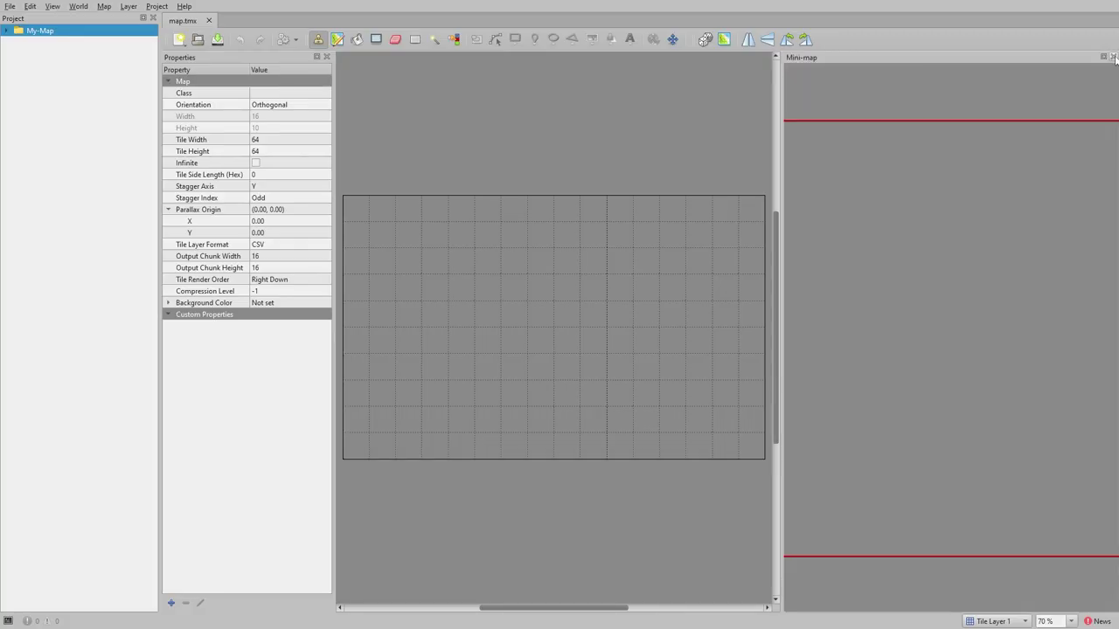
left_click(327, 57)
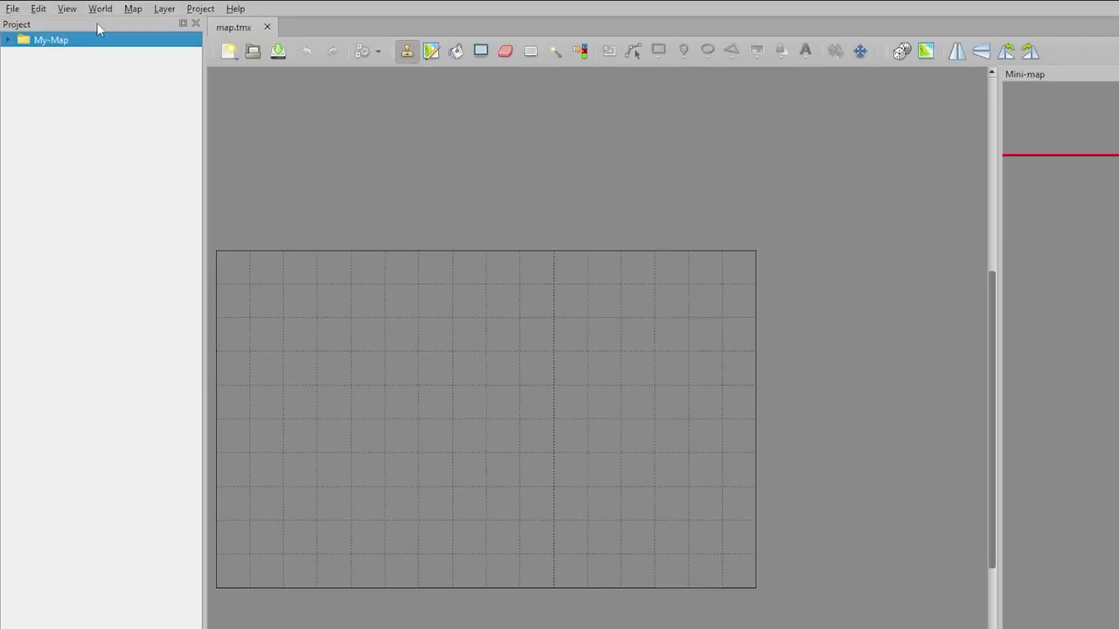
left_click(53, 6)
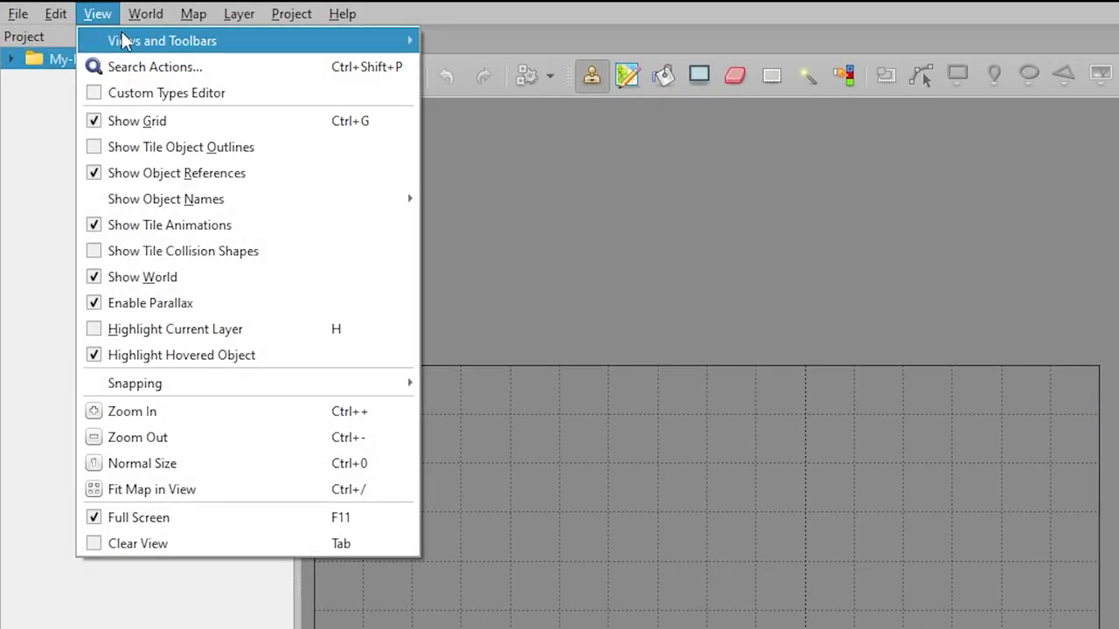
mouse_move(123, 40)
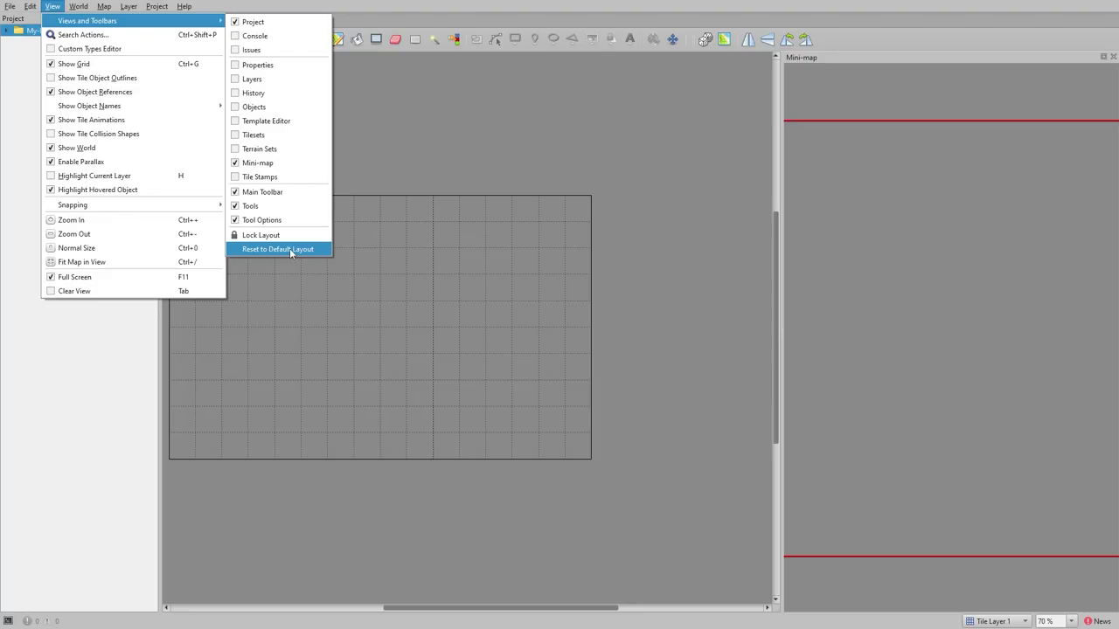
left_click(291, 251)
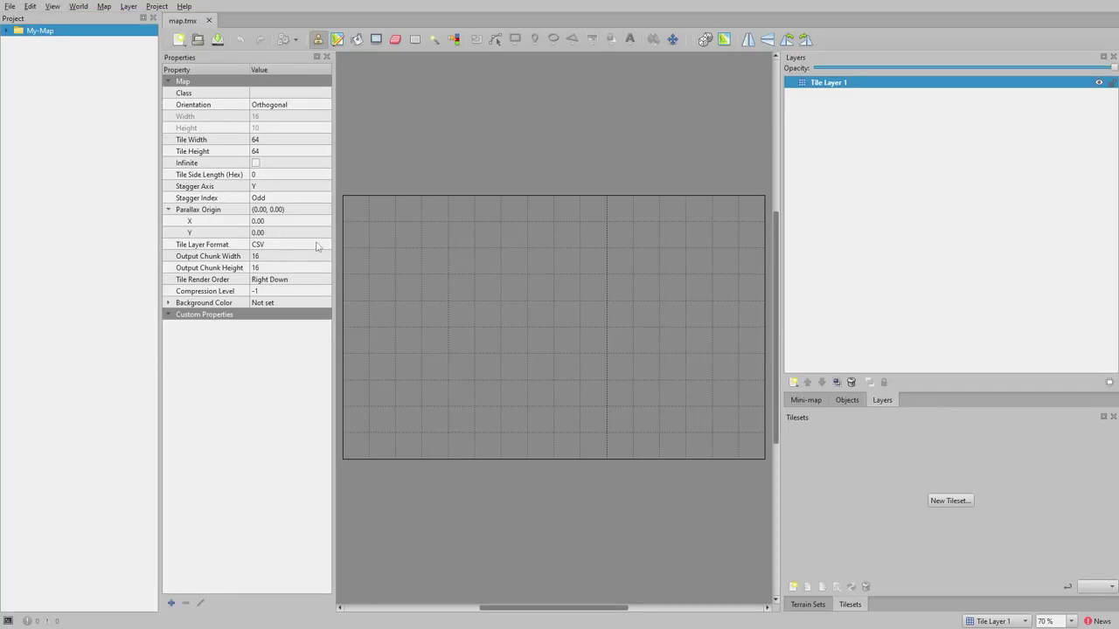
scroll(571, 301, "up", 3)
scroll(573, 297, "down", 5)
scroll(577, 295, "up", 2)
scroll(579, 294, "up", 4, "ctrl")
scroll(579, 300, "down", 10, "ctrl")
scroll(472, 262, "up", 3, "ctrl")
left_click(98, 15)
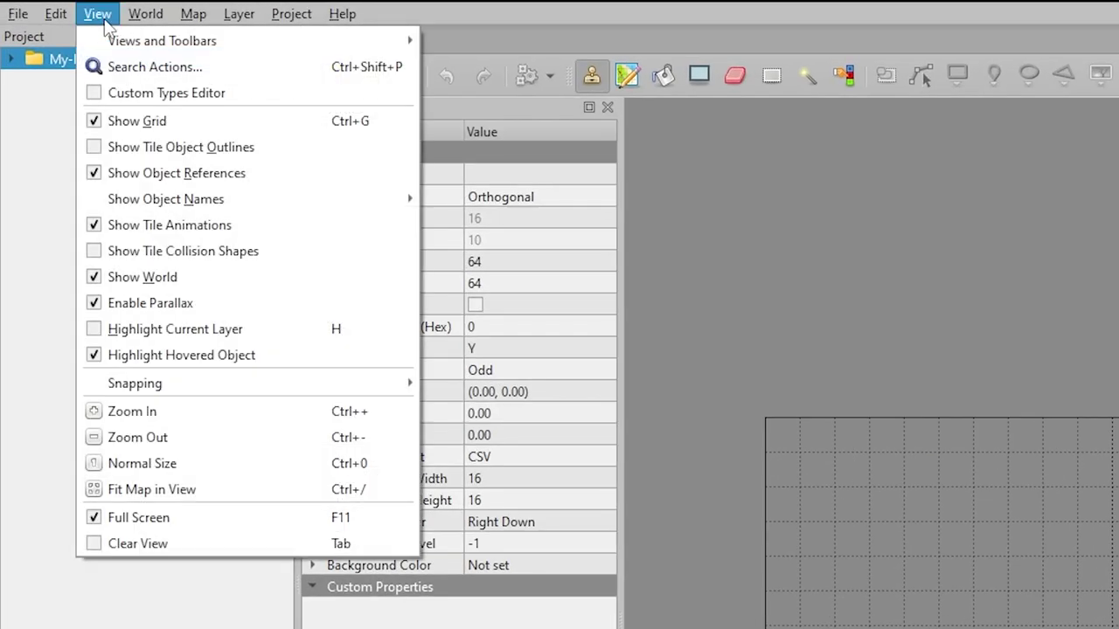
left_click(166, 489)
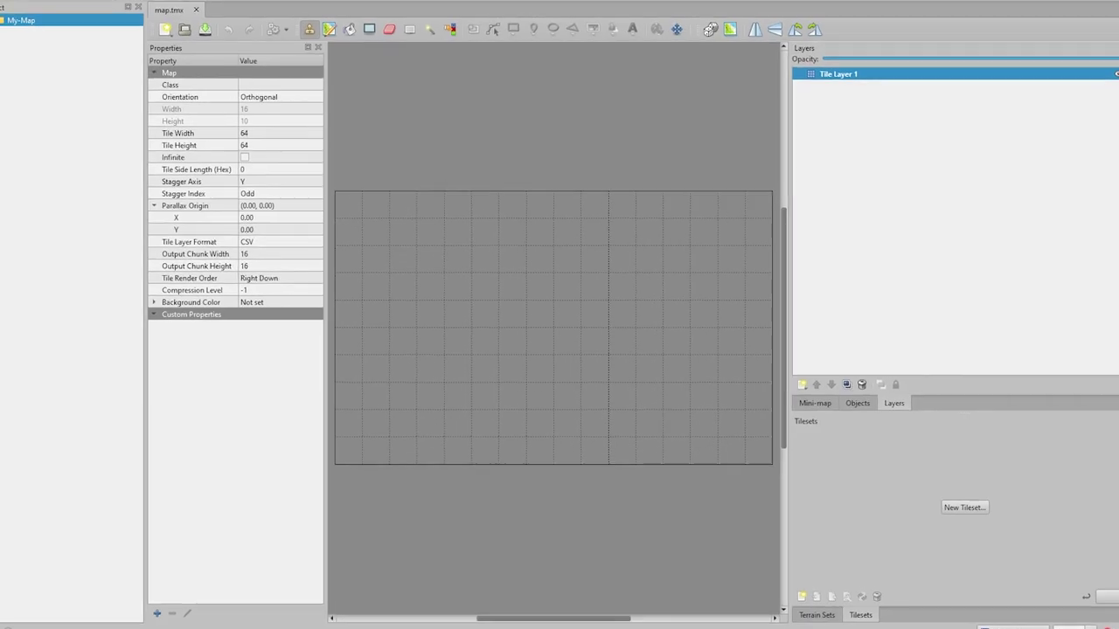
- Build the main-tiles tileset from tile-art.png, save it as main-tiles.tsx, and return to map.tmx
left_click(960, 508)
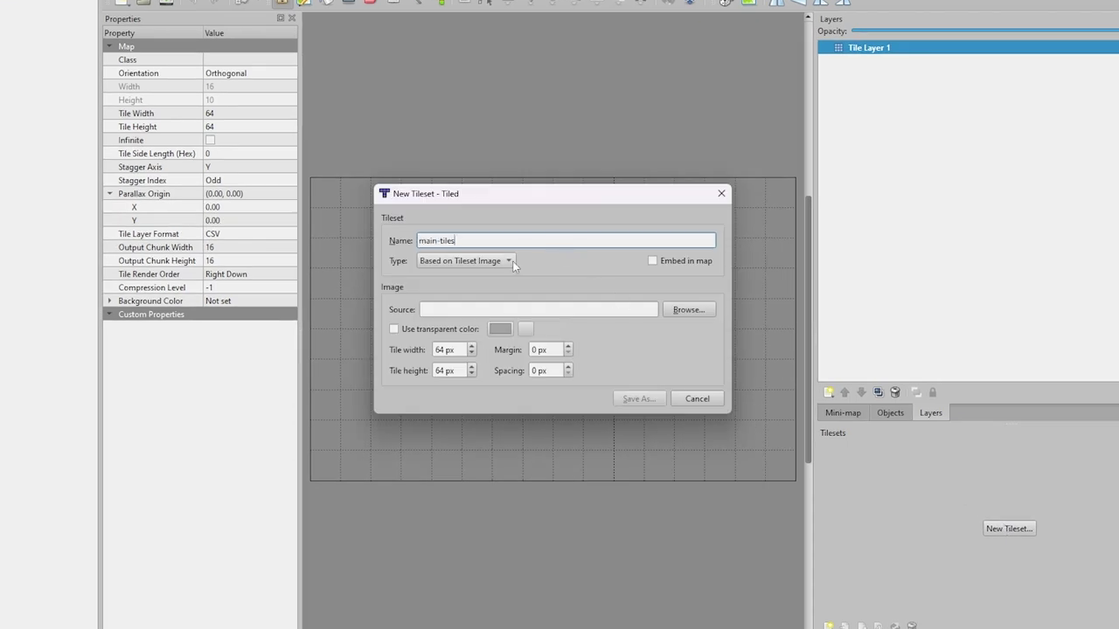
left_click(688, 309)
type("tile-art")
left_click(886, 546)
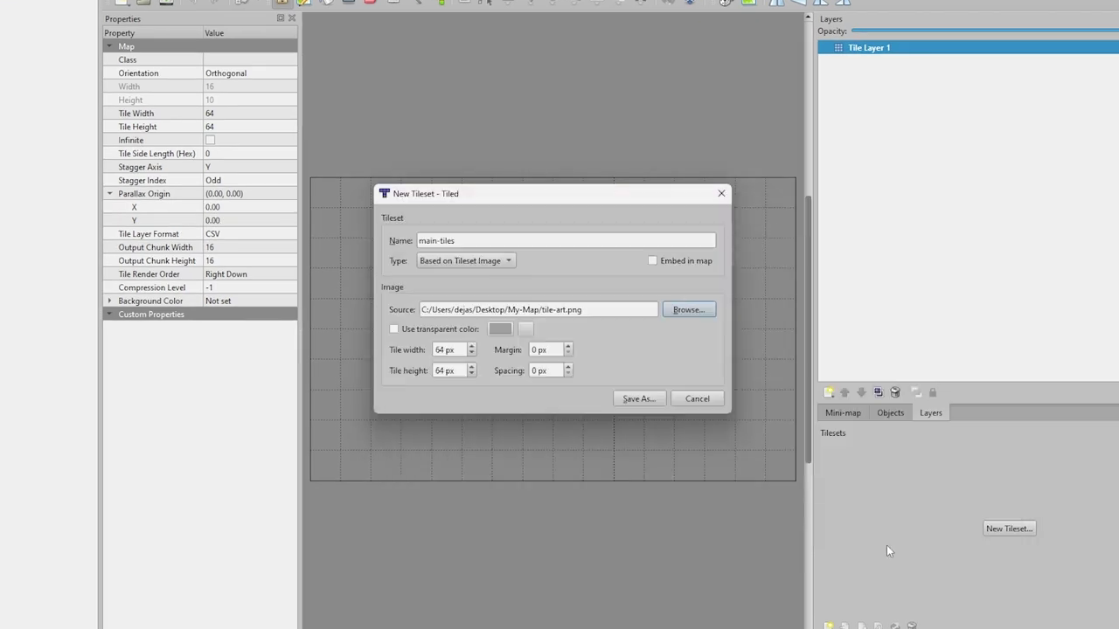
left_click(654, 402)
left_click(444, 299)
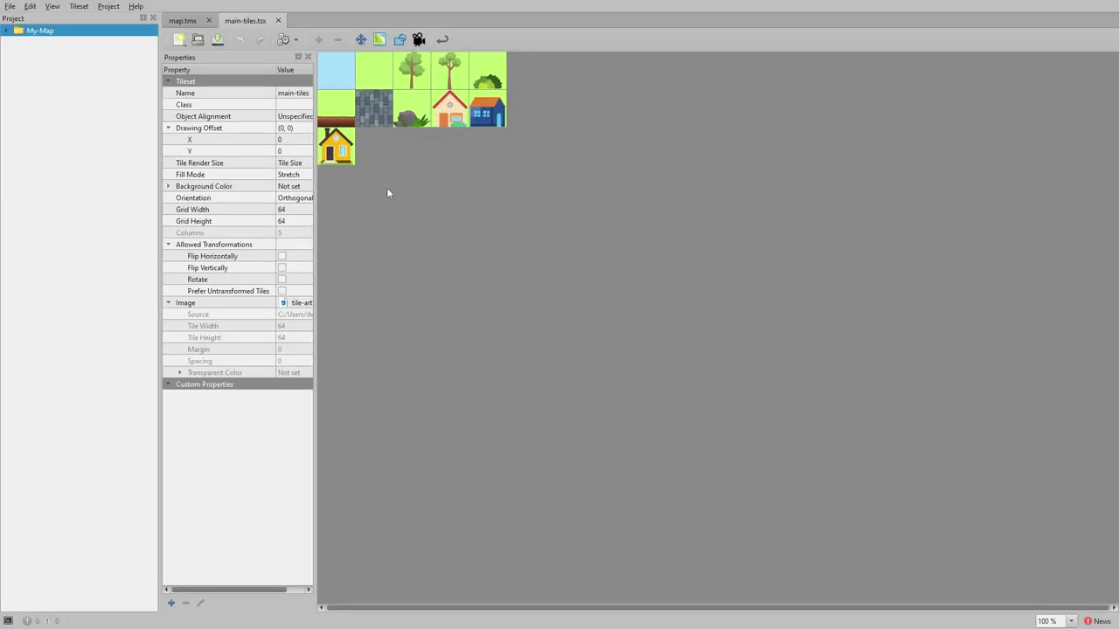
left_click(188, 23)
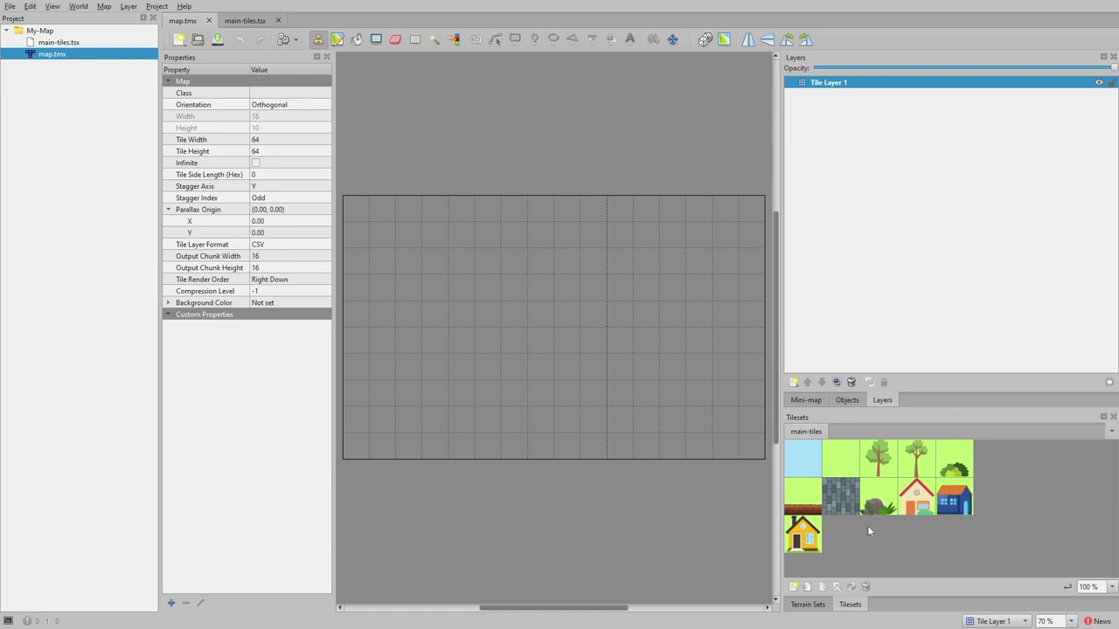
- Create an image-collection tileset for the coins and save it as coins.tsx
left_click(793, 586)
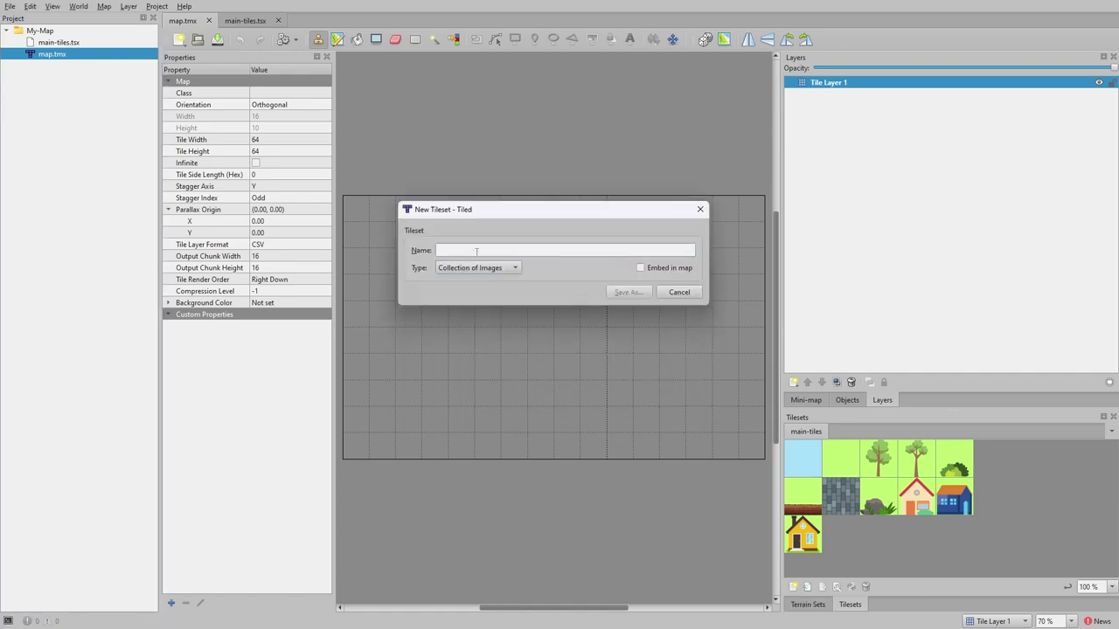
left_click(627, 292)
left_click(462, 297)
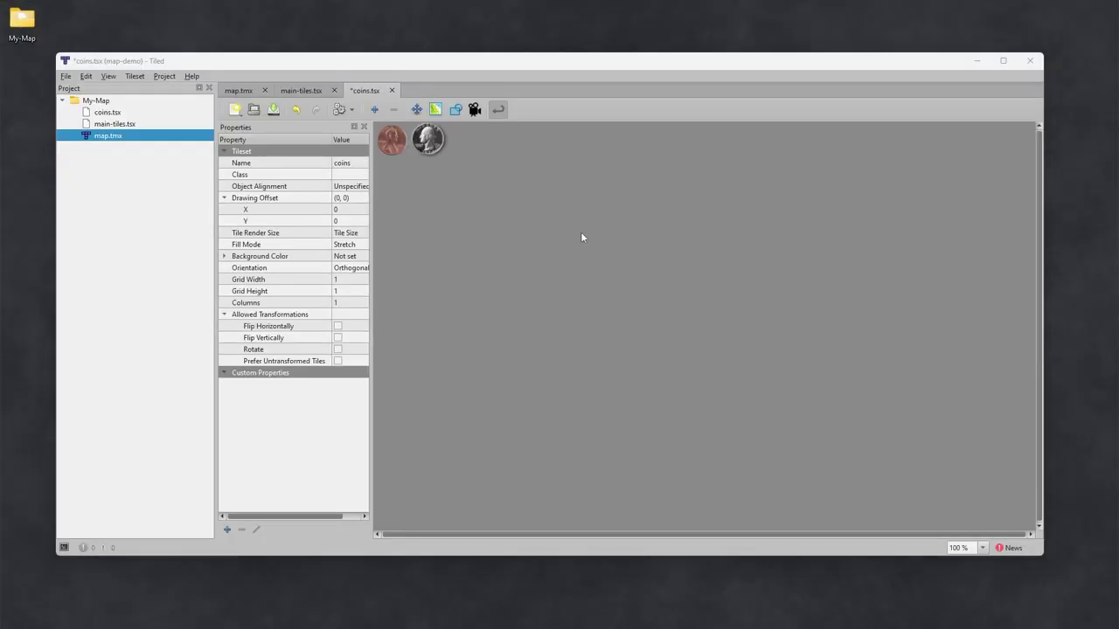
- Create the player image-collection tileset, save it as player.tsx, and add the character frames
key("F11")
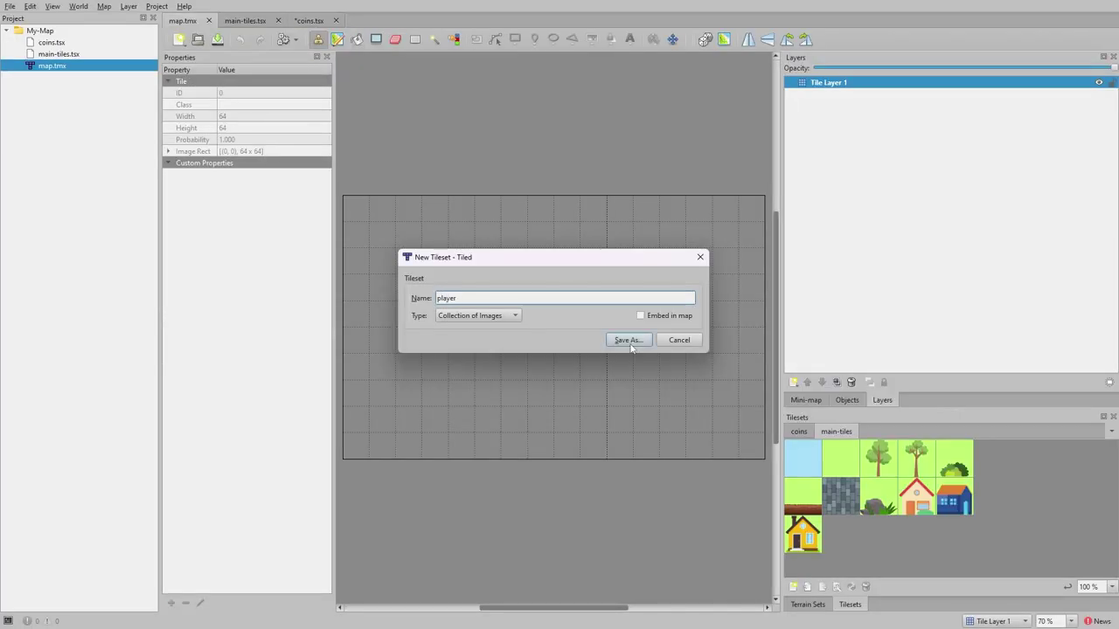
left_click(629, 340)
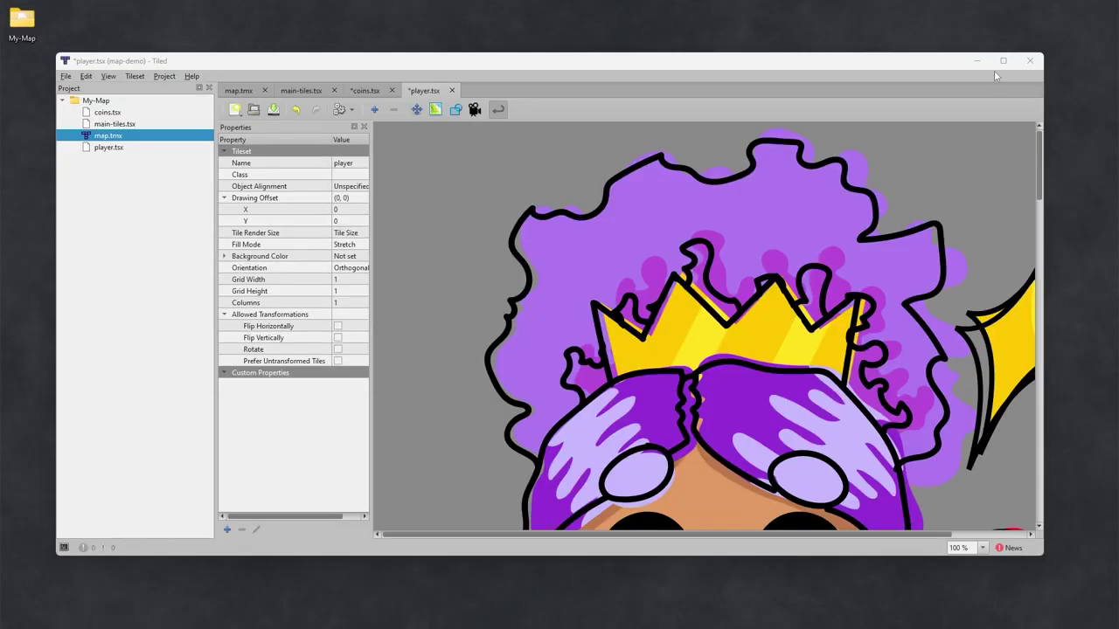
left_click(890, 188)
scroll(770, 308, "down", 7, "ctrl")
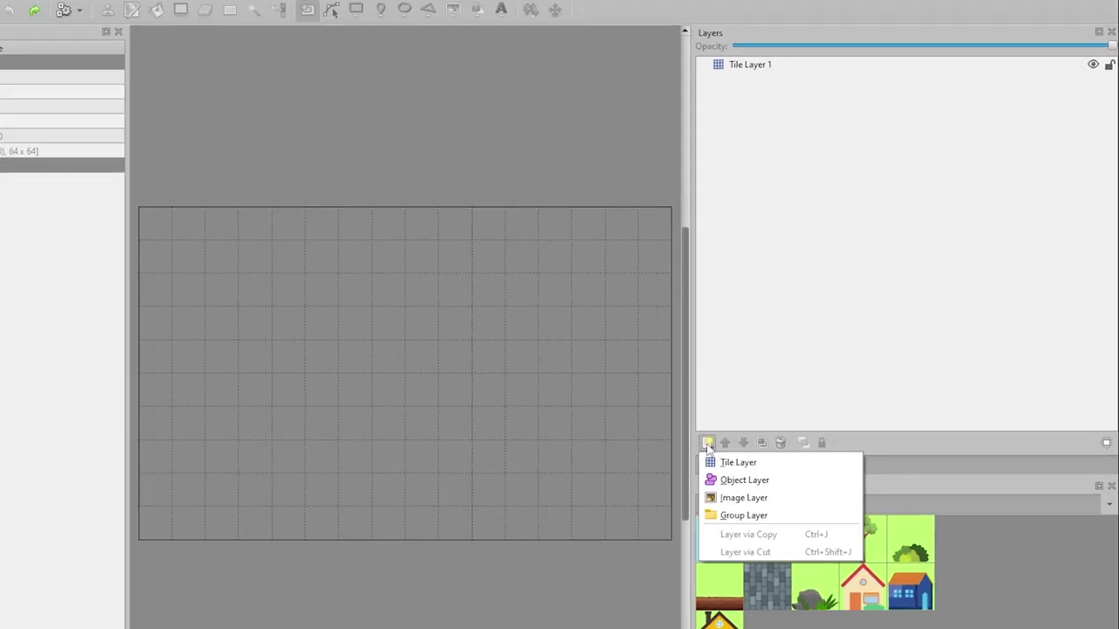
- Add a second tile layer and an object layer, naming the layers ground, obstacles and coins
left_click(738, 463)
left_click(708, 443)
left_click(744, 480)
double_click(752, 94)
type("ground")
key("Return")
double_click(767, 80)
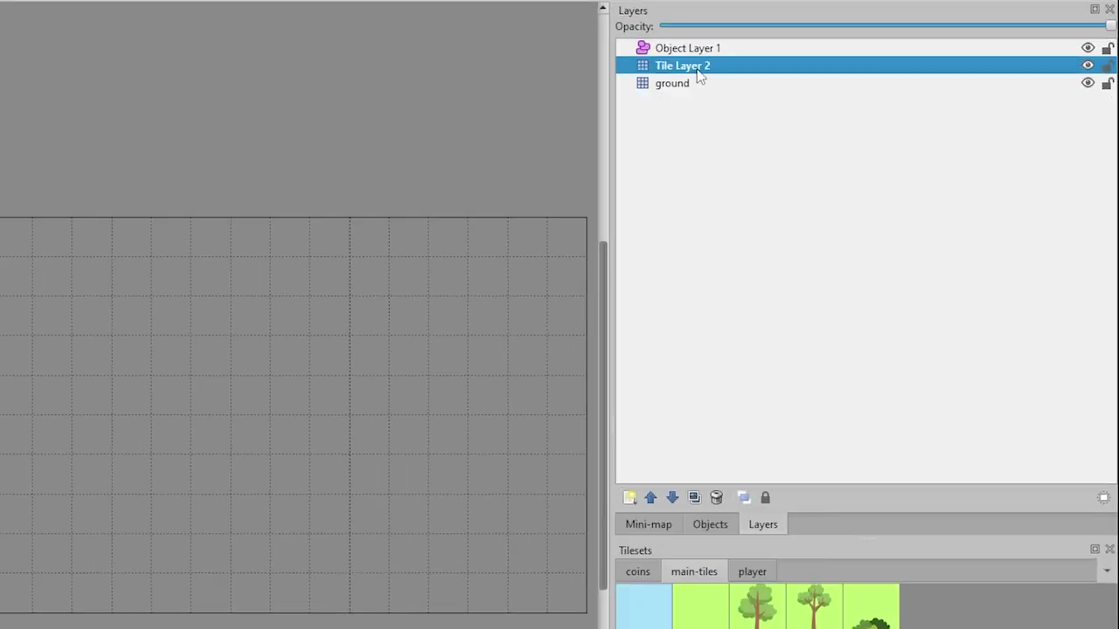
double_click(704, 50)
type("coins")
key("Return")
- Add a fourth object layer named player, then make ground the active layer
left_click(629, 497)
left_click(666, 539)
double_click(670, 48)
type("player")
key("Return")
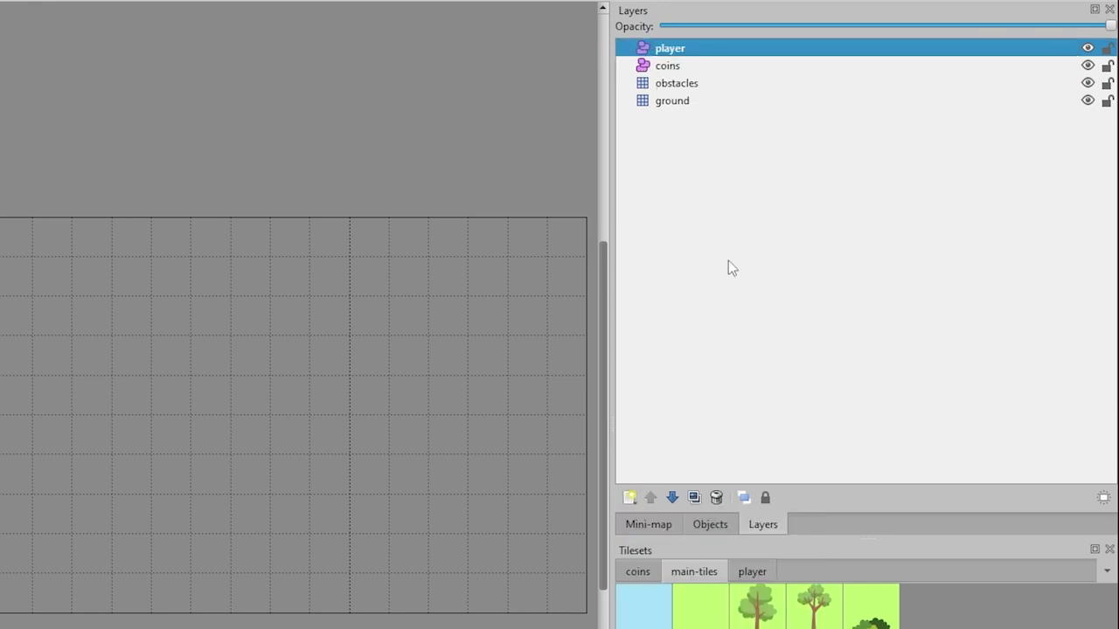
left_click(692, 101)
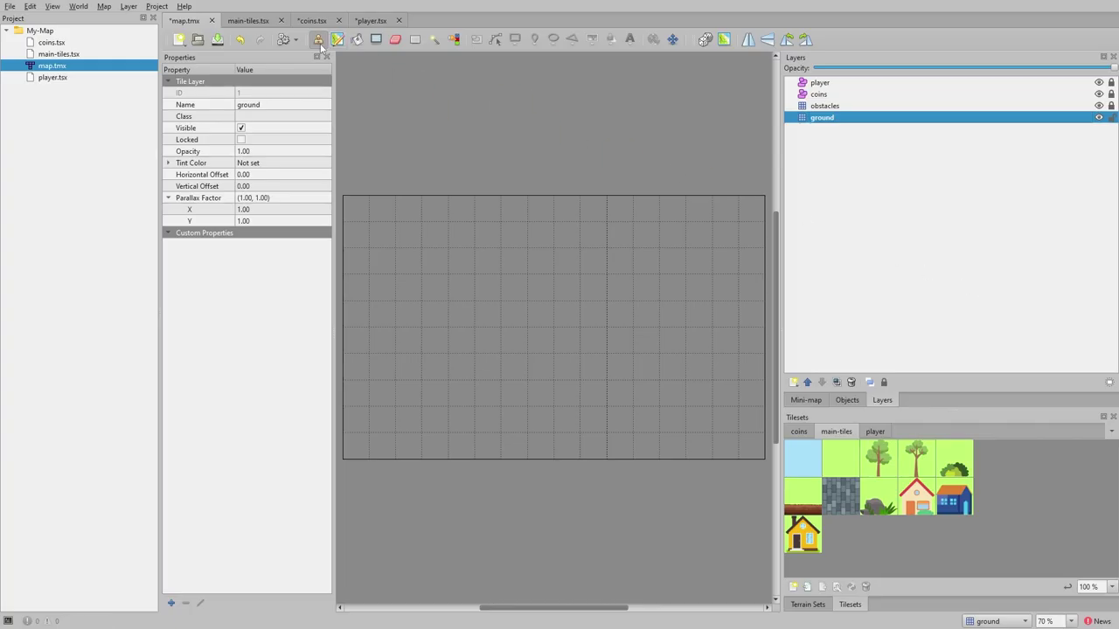
- Paint grass rows with the Stamp Brush, then bucket-fill the whole ground layer with light-green grass
left_click(845, 462)
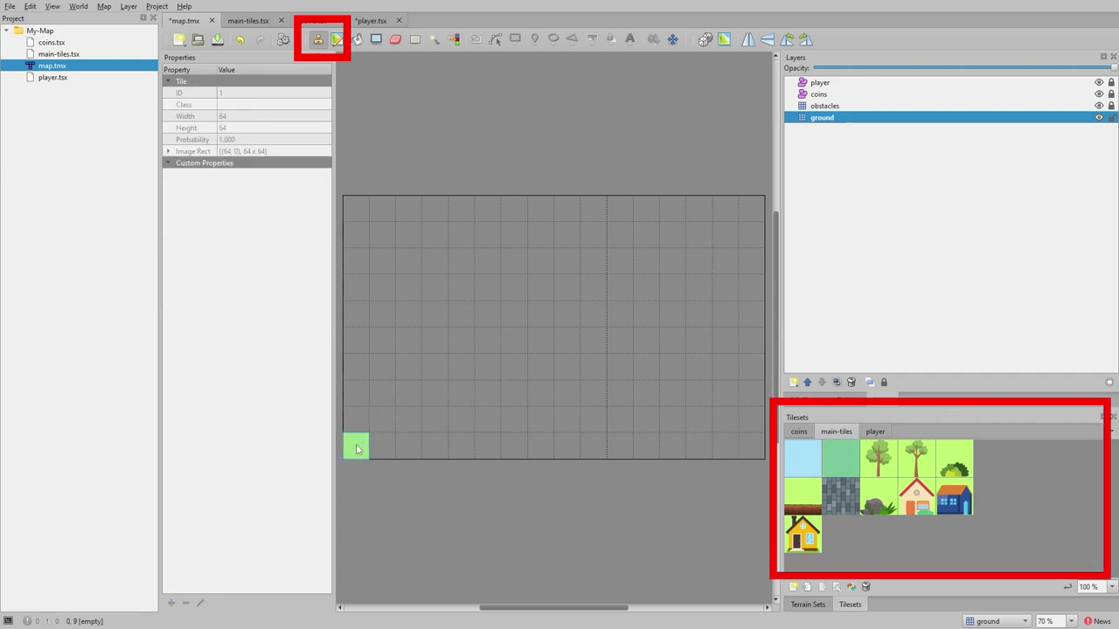
left_click_drag(356, 448, 742, 453)
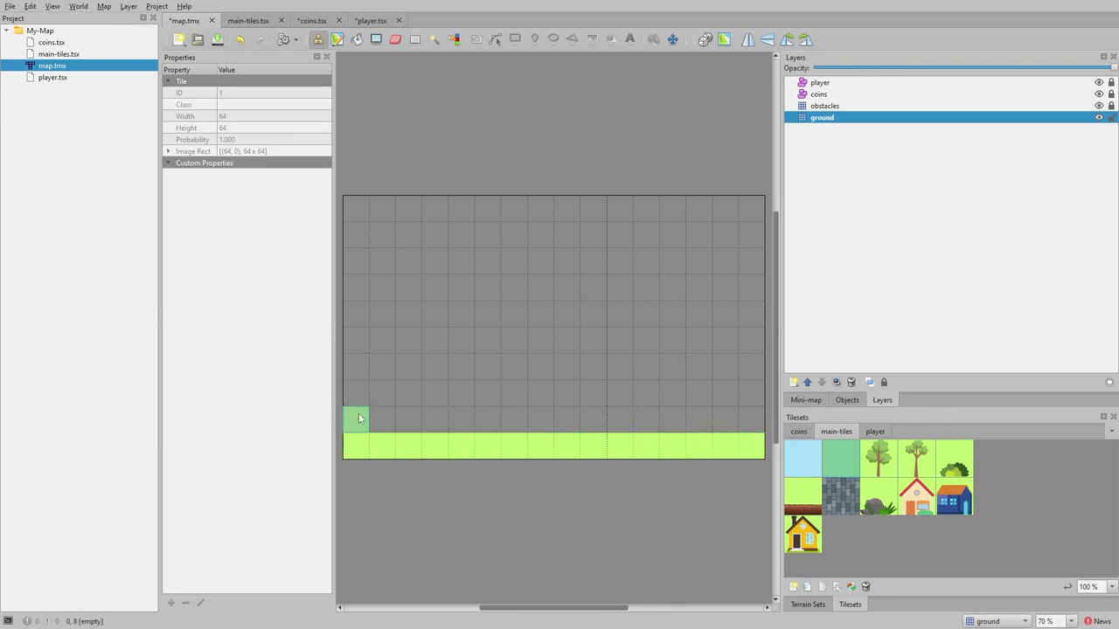
left_click_drag(358, 419, 748, 428, "shift")
key("f")
left_click(477, 298)
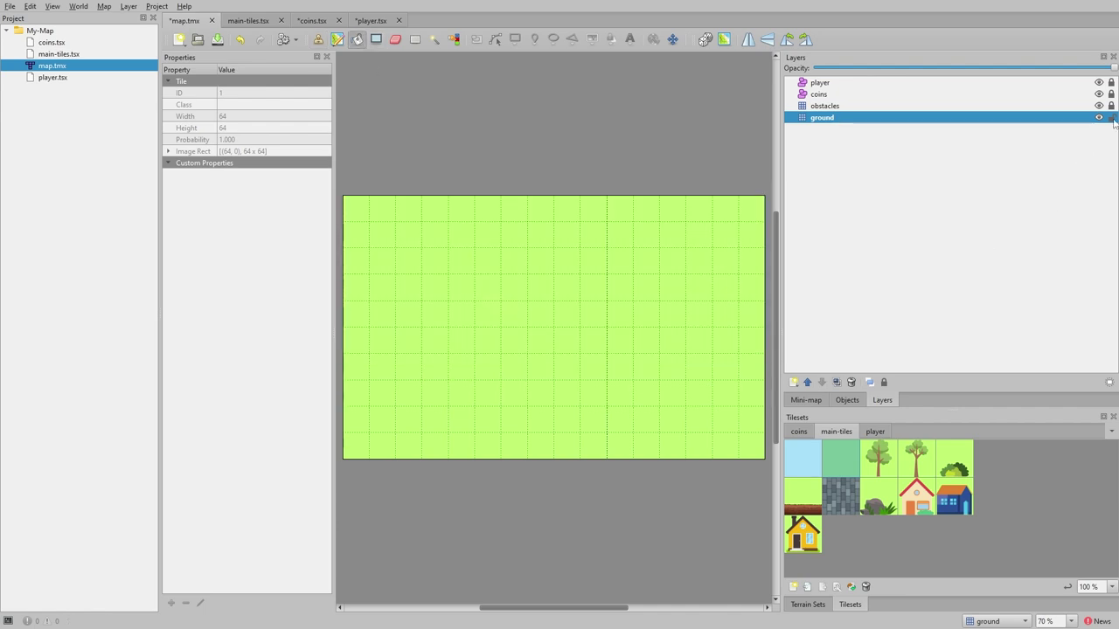
- Stamp water pools on the obstacles layer: upper left square, top right steps, right band
left_click(826, 106)
left_click(802, 459)
key("b")
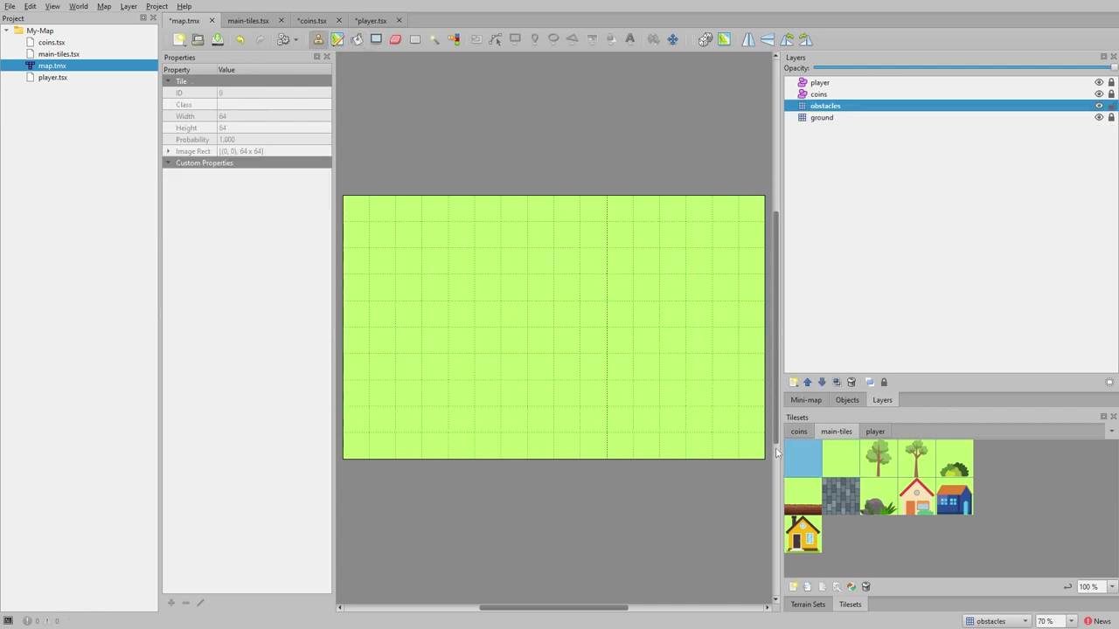
left_click_drag(408, 259, 463, 316)
left_click_drag(752, 394, 638, 370)
left_click_drag(646, 208, 751, 288)
- Paint rows of trees around the water, randomly mixing two tree tiles
left_click(875, 459)
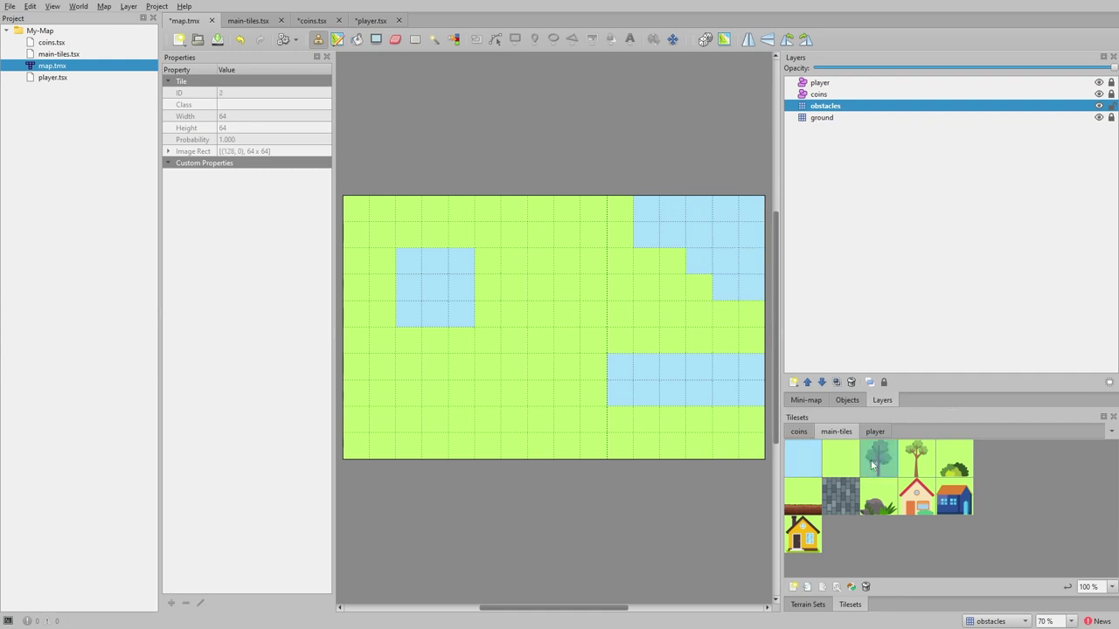
left_click(920, 461, "ctrl")
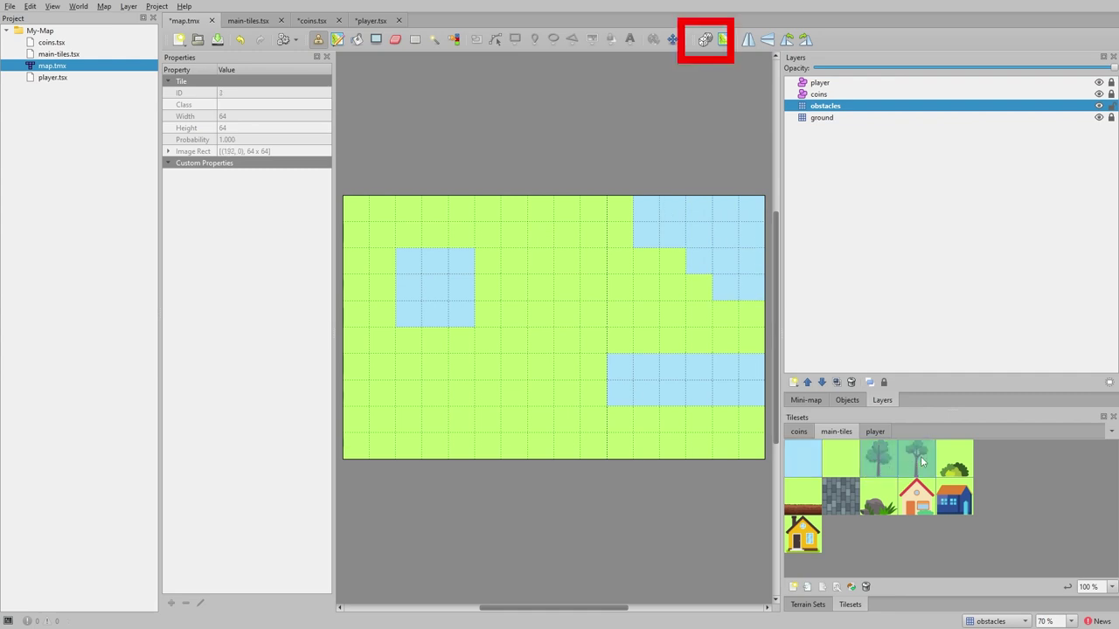
key("d")
mouse_move(408, 232)
left_mouse_down()
mouse_move(619, 207)
mouse_move(763, 425)
left_mouse_up()
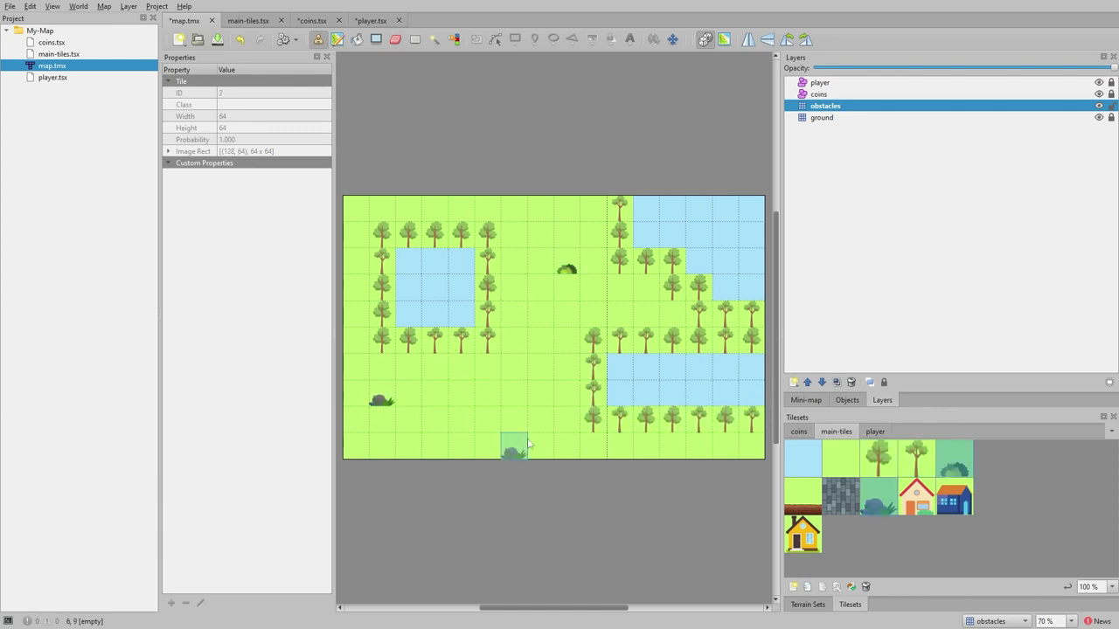
- Scatter rocks and bushes over the grass, then erase the rock near the top
left_click(513, 450)
left_click(540, 213)
left_click(461, 401)
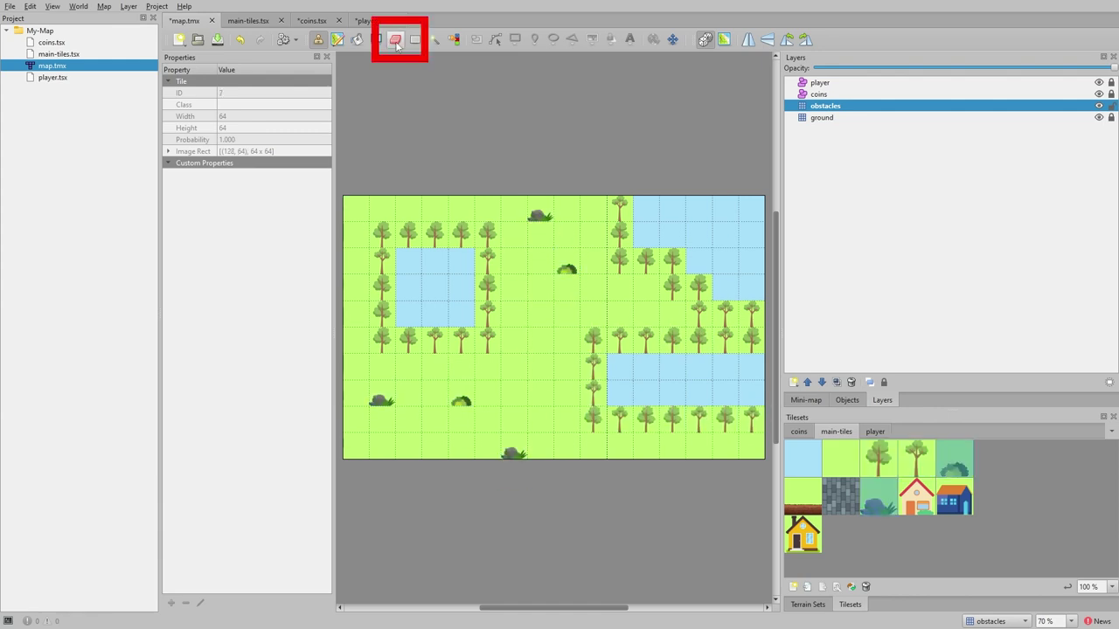
key("e")
left_click(539, 214)
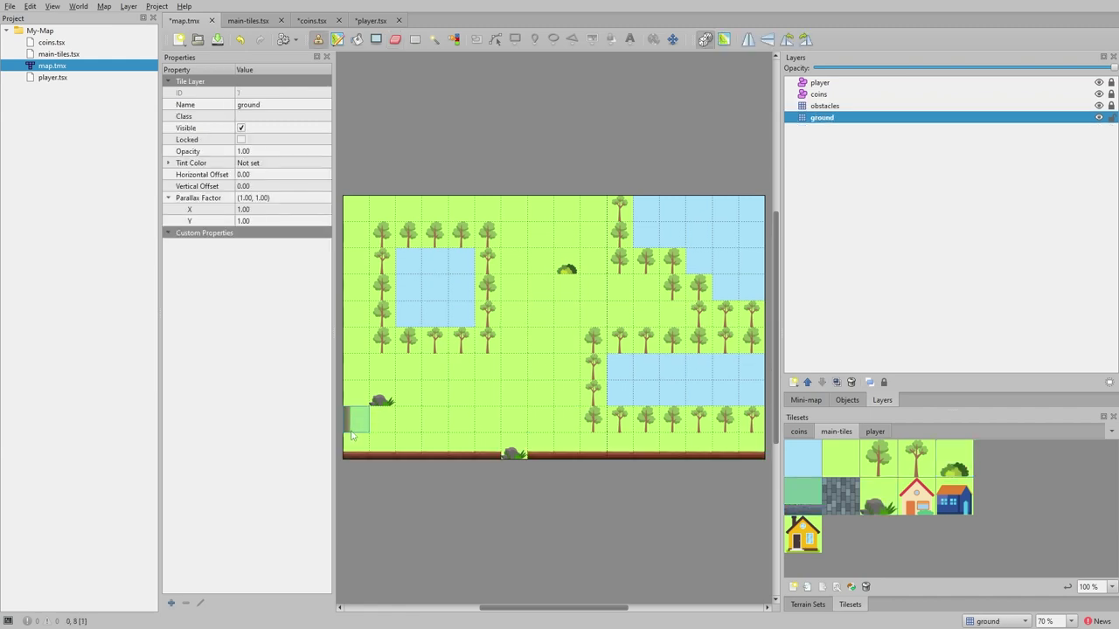
- Paint a brown dirt edge along the left and top, then toggle layer visibility to check
mouse_move(352, 436)
left_mouse_down()
mouse_move(358, 255)
mouse_move(383, 210)
mouse_move(564, 204)
left_mouse_up()
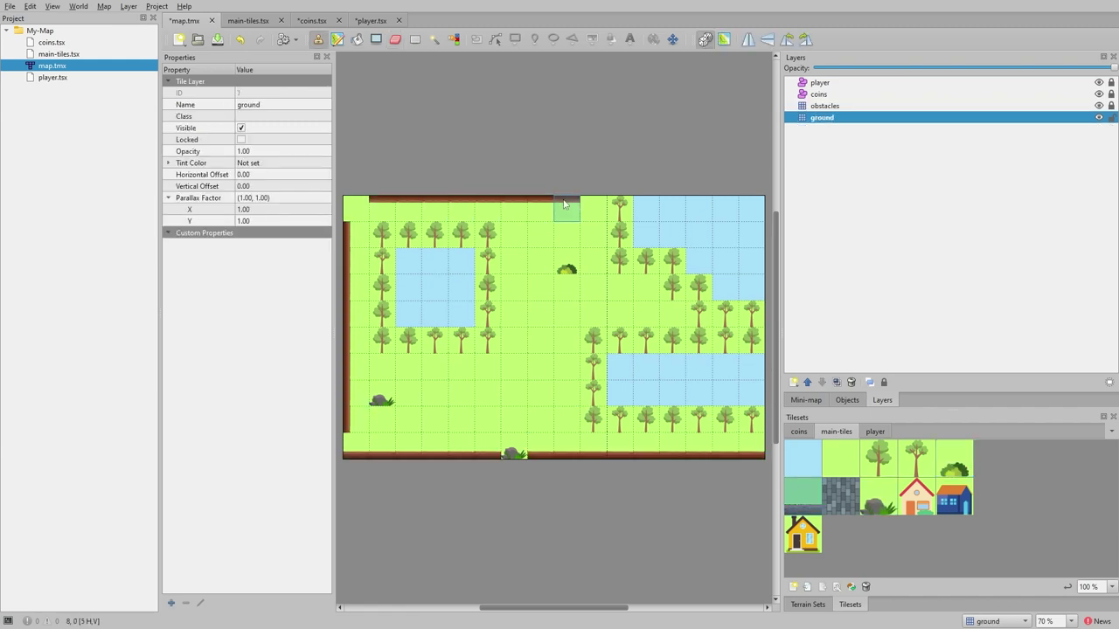
left_click(1099, 118)
left_click(1099, 117)
left_click(1099, 105)
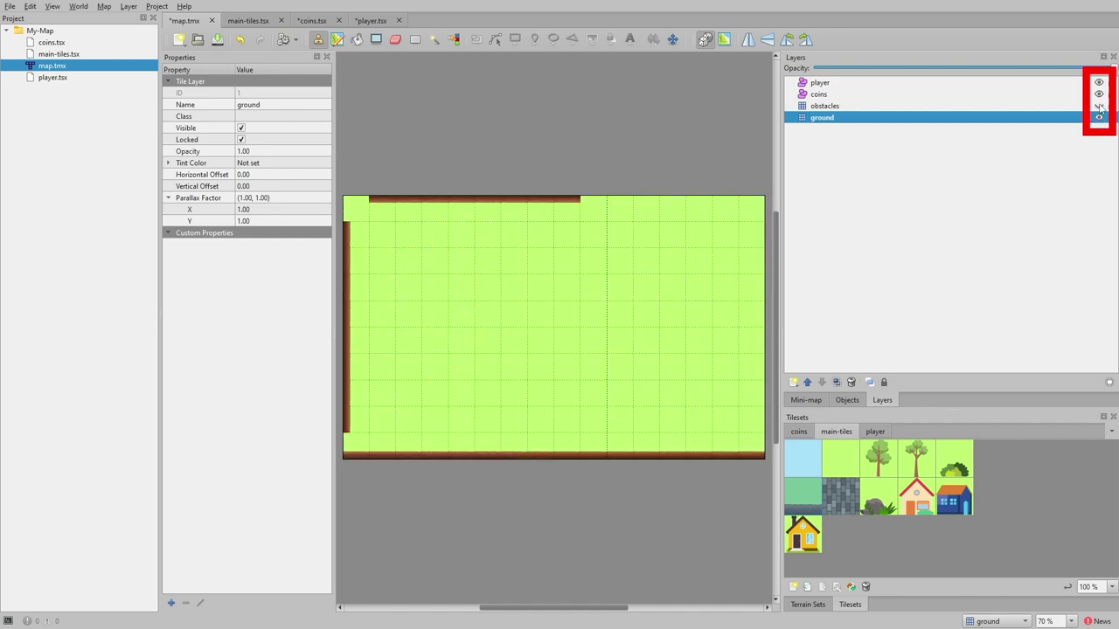
left_click(1099, 106)
left_click(818, 93)
- Place two quarter coins and two penny coins on the coins layer as tile objects
left_click(799, 432)
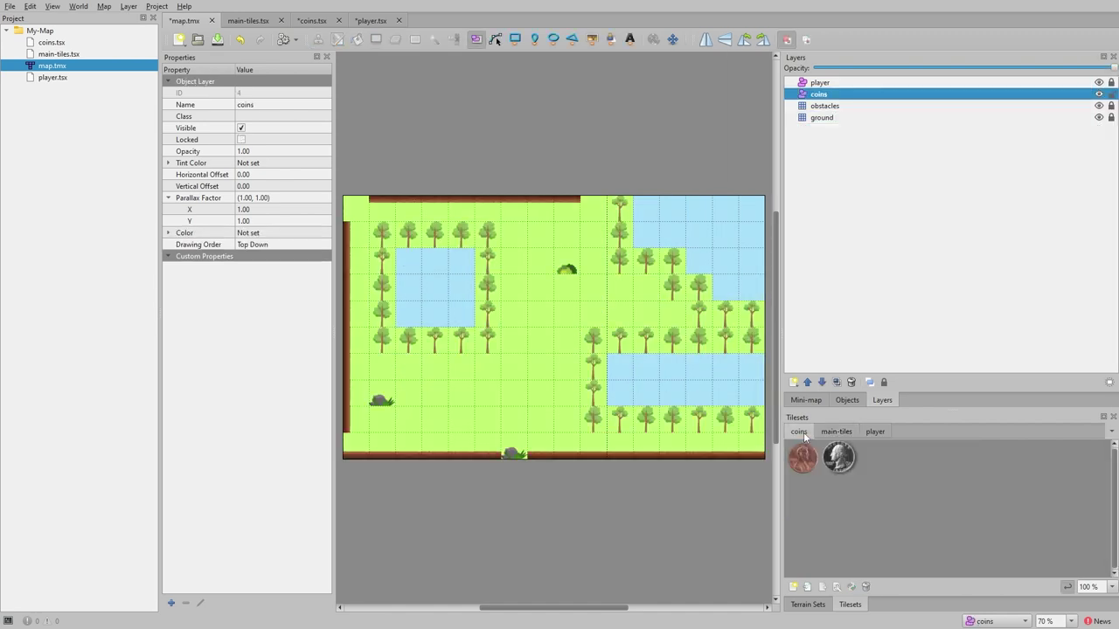
left_click(591, 39)
left_click(838, 458)
left_click(469, 401)
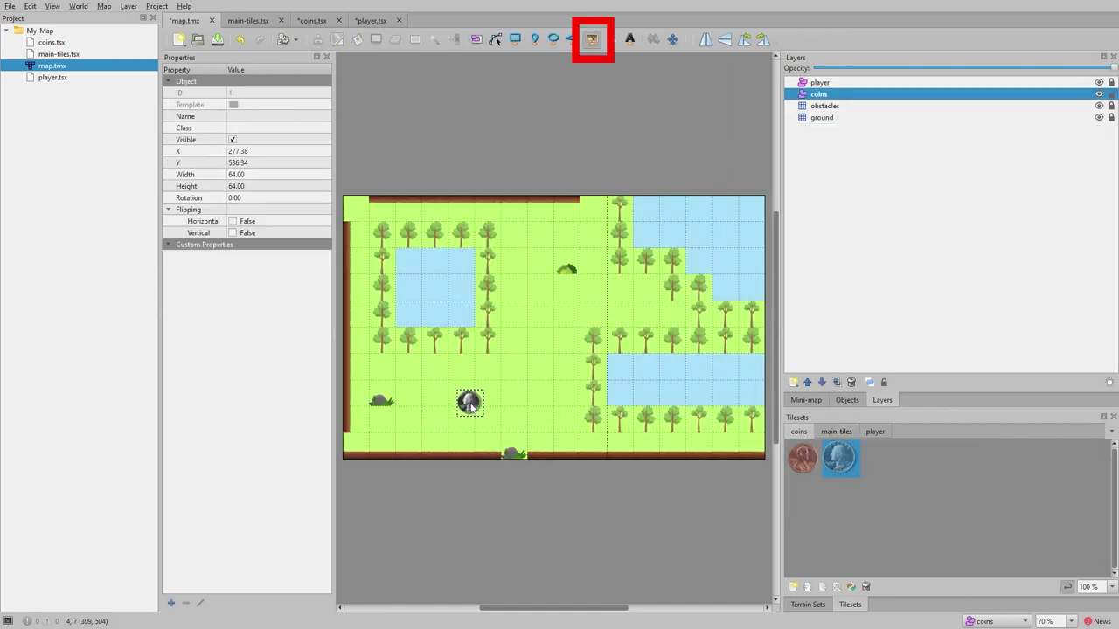
left_click(624, 300)
left_click(802, 459)
left_click(525, 245)
left_click(551, 343)
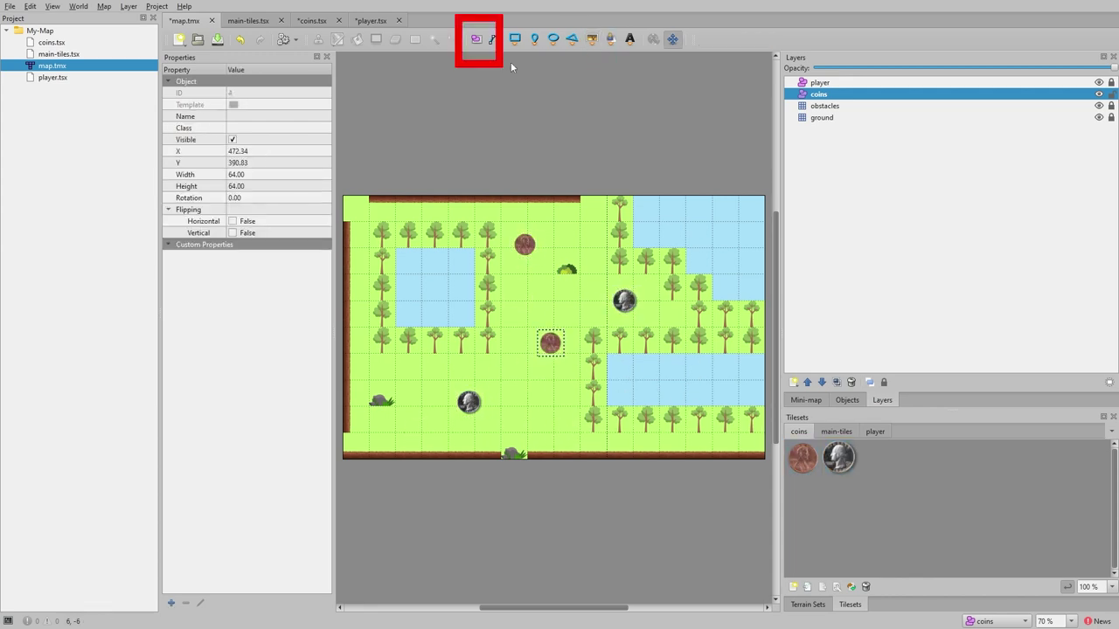
- Slightly shrink a penny and give it custom properties named type and value
left_click(476, 39)
mouse_move(568, 366)
left_mouse_down()
mouse_move(599, 399)
mouse_move(567, 358)
left_mouse_up()
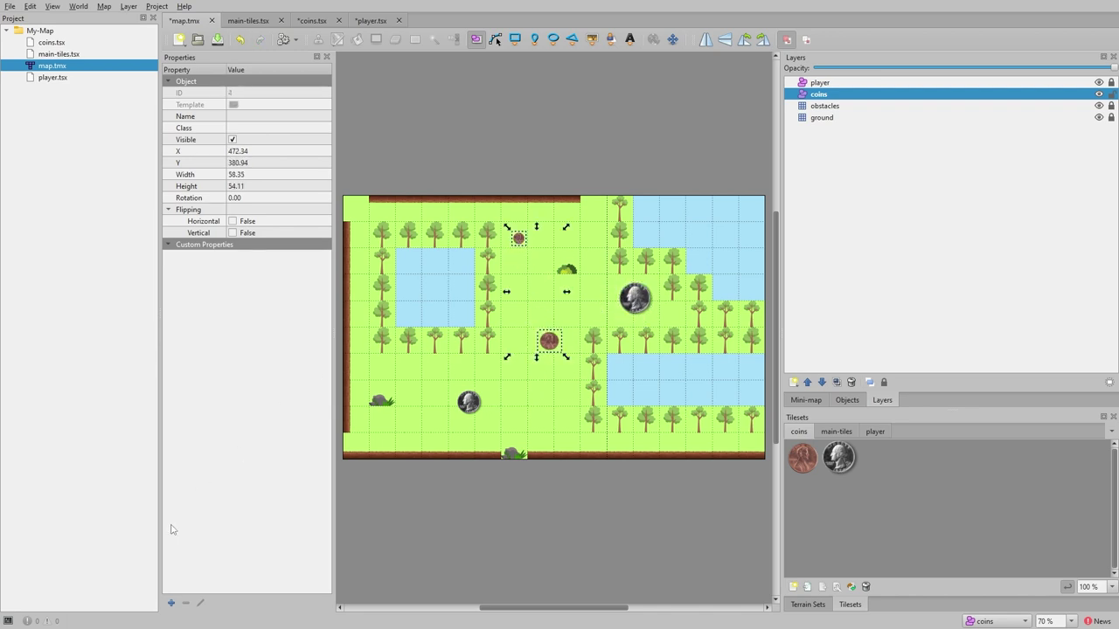
left_click(171, 603)
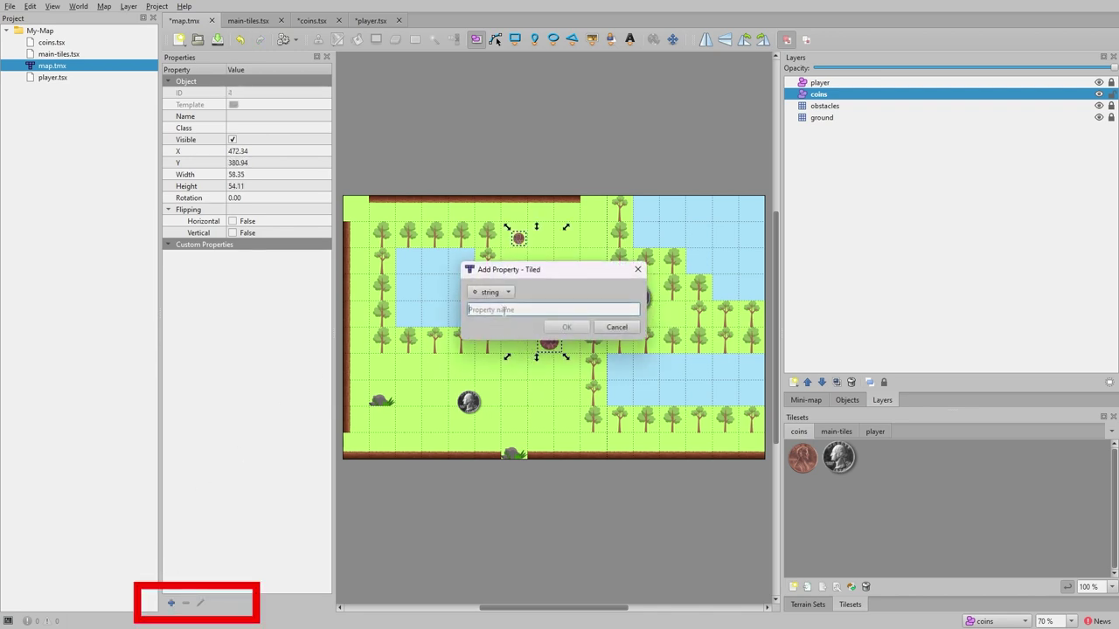
type("type")
key("Return")
left_click(172, 604)
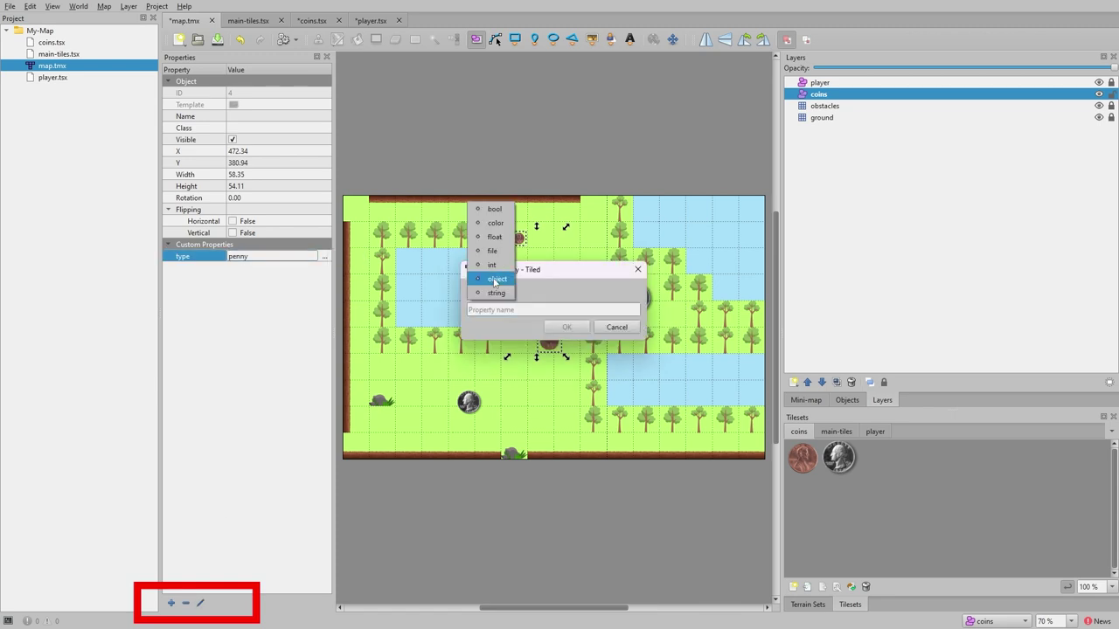
type("value")
key("Return")
type("one")
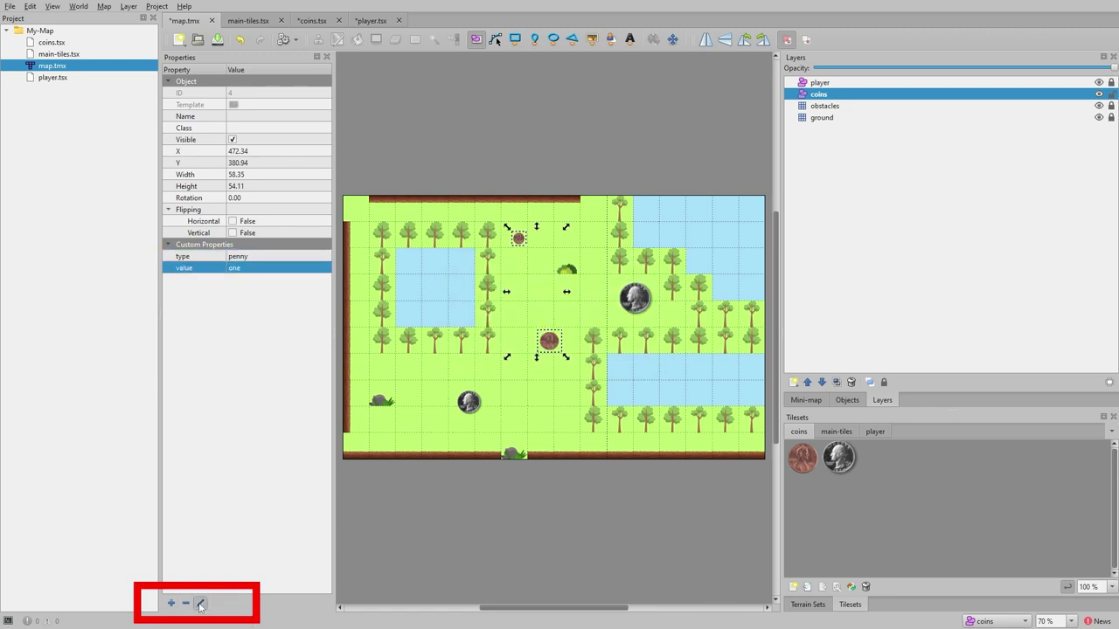
left_click(201, 603)
key("Escape")
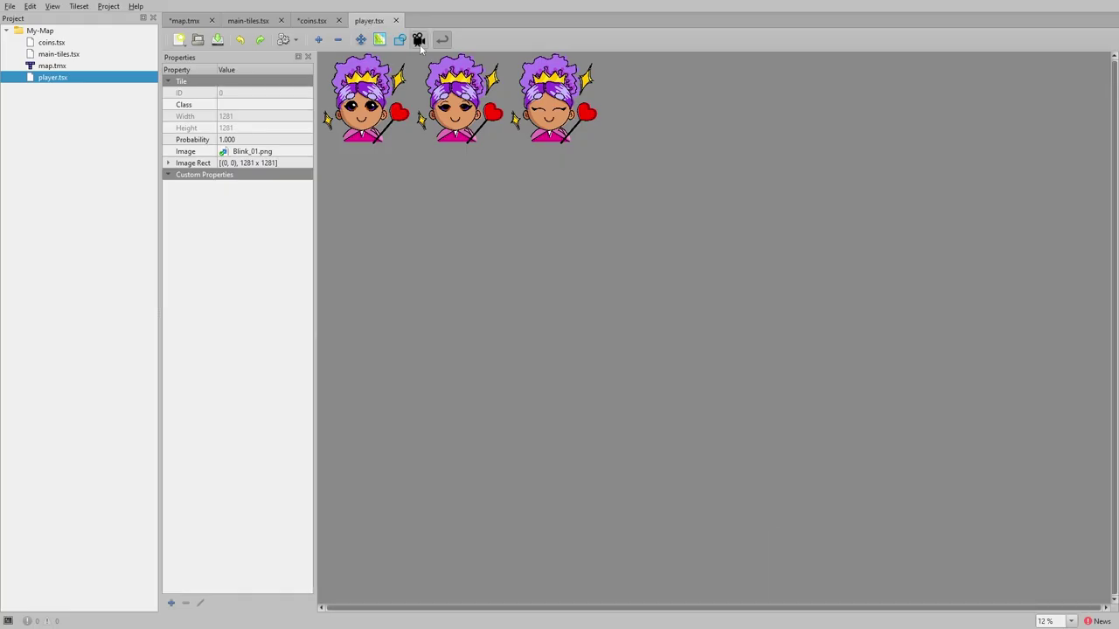
- Build a blink animation from the player frames on the first player tile, then select that tile
left_click(419, 39)
left_click(490, 97)
left_click(486, 115)
left_click_drag(244, 219, 96, 207)
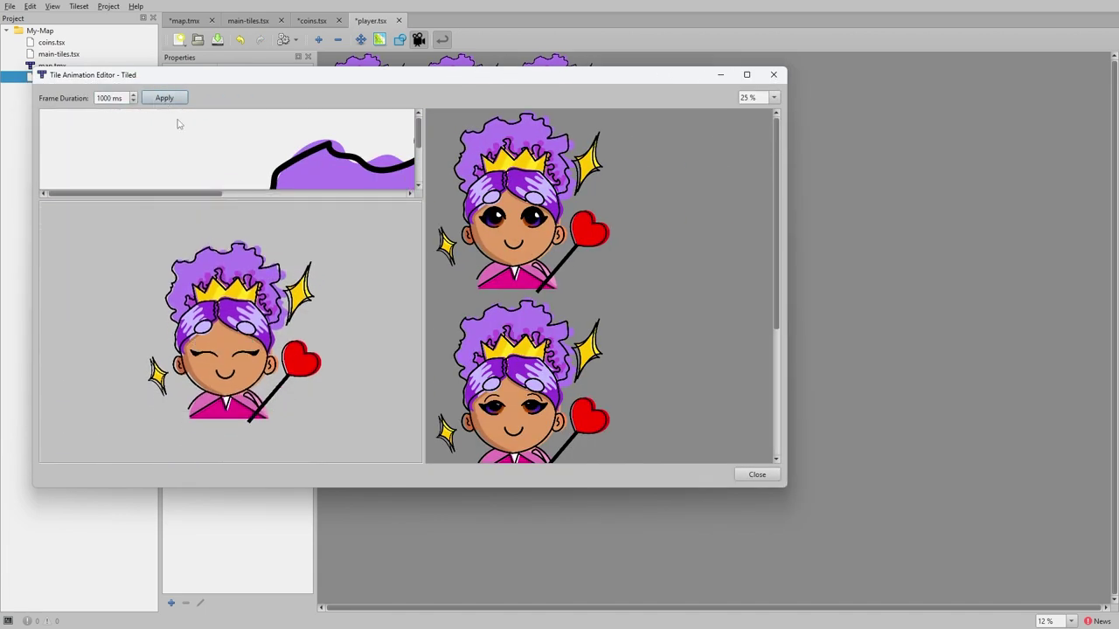
left_click(757, 474)
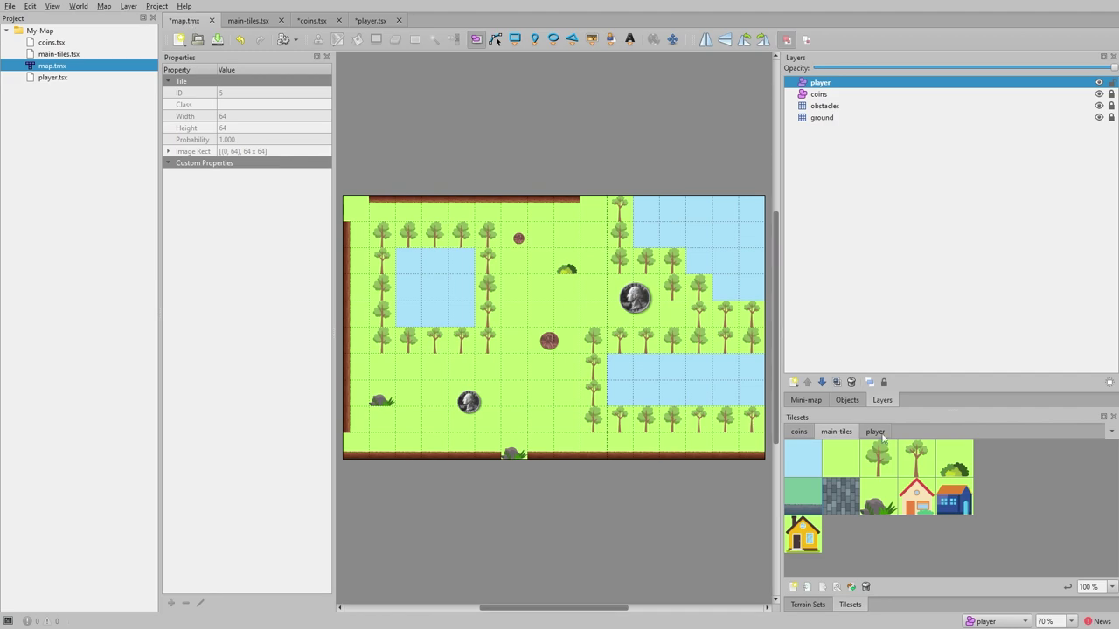
left_click(879, 432)
left_click(830, 487)
- Place one animated player tile object on the player layer near the map's bottom-left
left_click(429, 112)
scroll(656, 410, "down", 5, "ctrl")
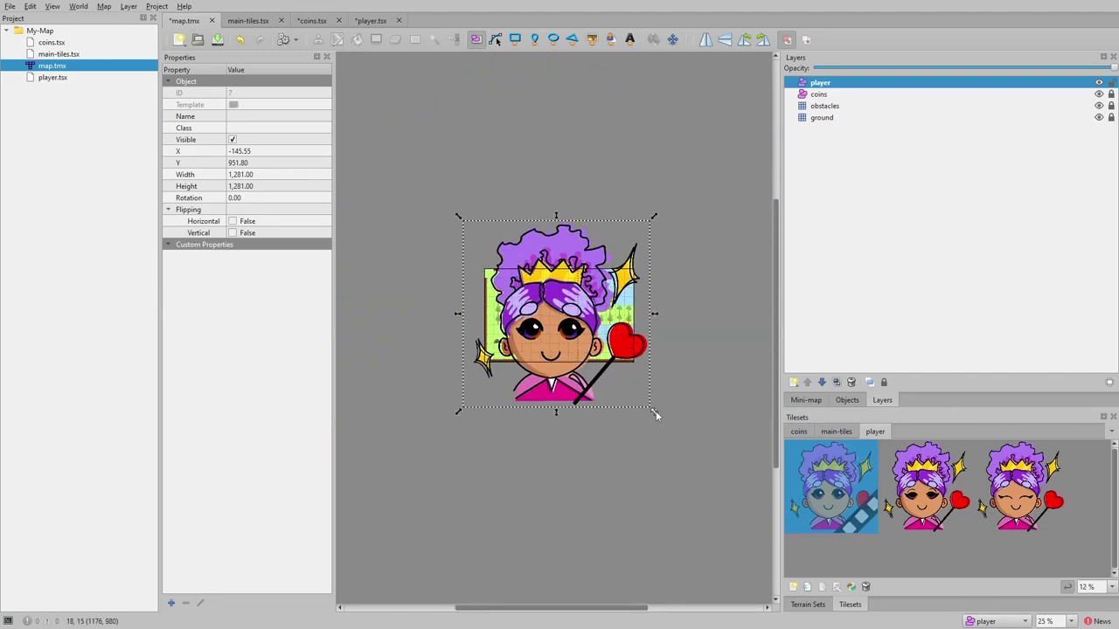